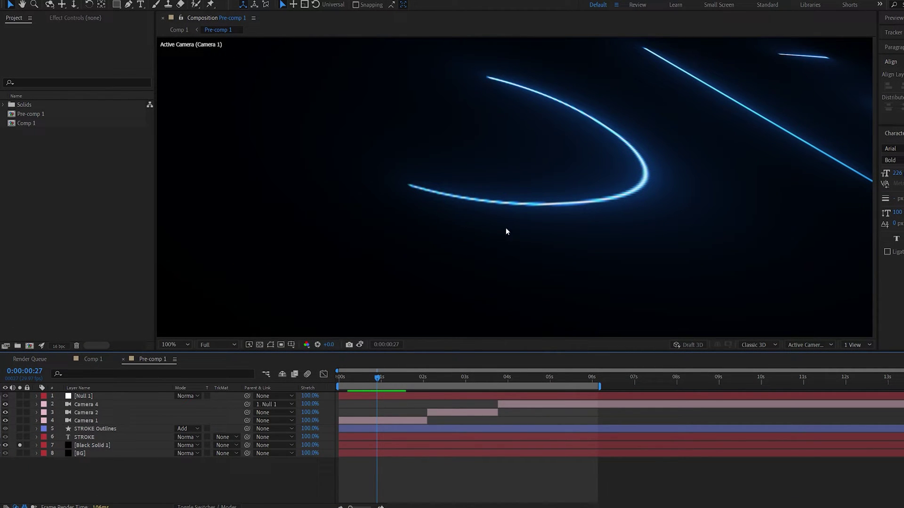
{"action": "key", "text": "period"}
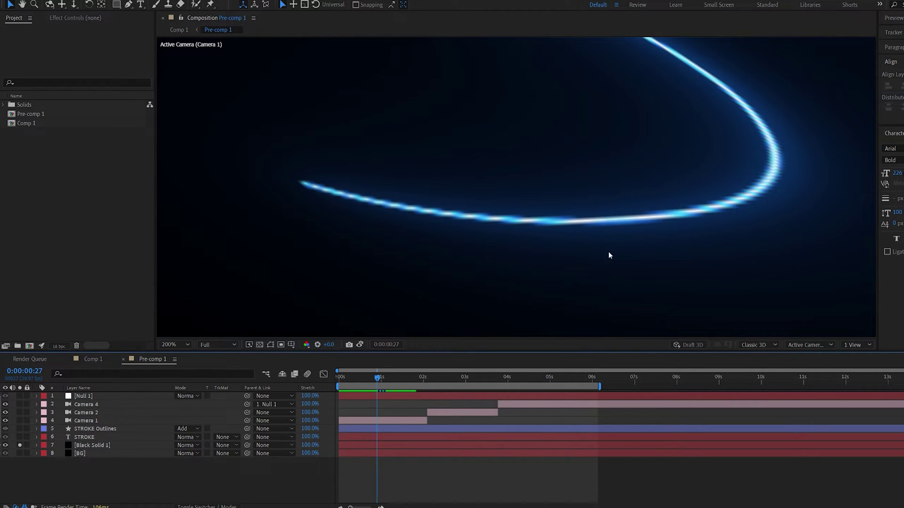
{"action": "left_click", "coordinate": [104, 446]}
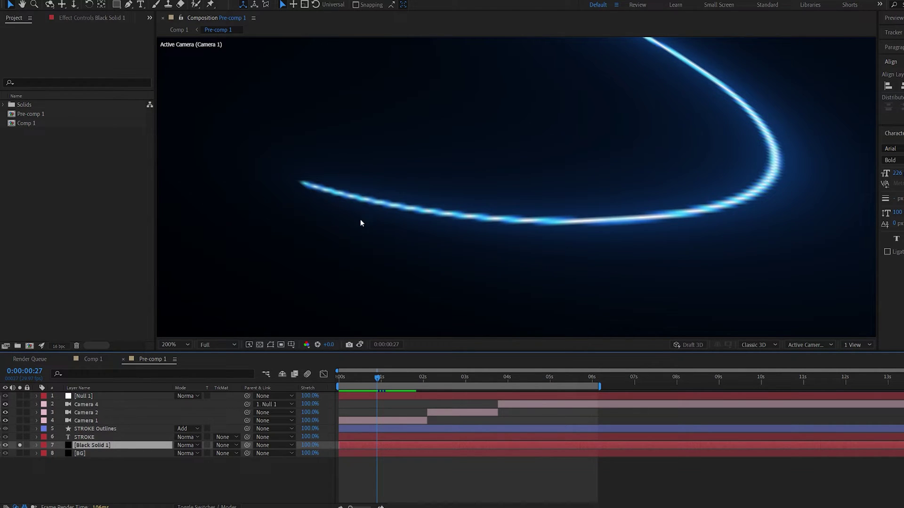
{"action": "key", "text": "F5"}
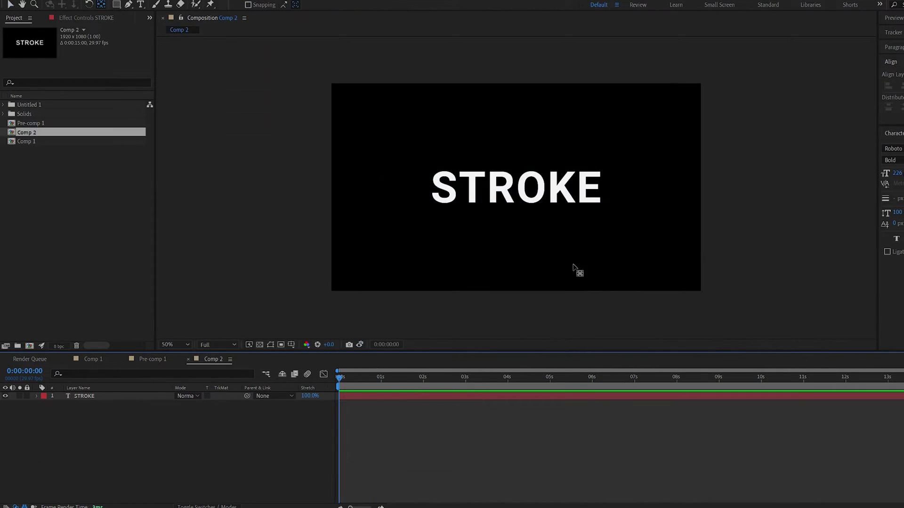
Swap the STROKE text's fill and stroke, then set its stroke width to 2 px
{"action": "left_click", "coordinate": [113, 398]}
{"action": "left_click", "coordinate": [114, 399]}
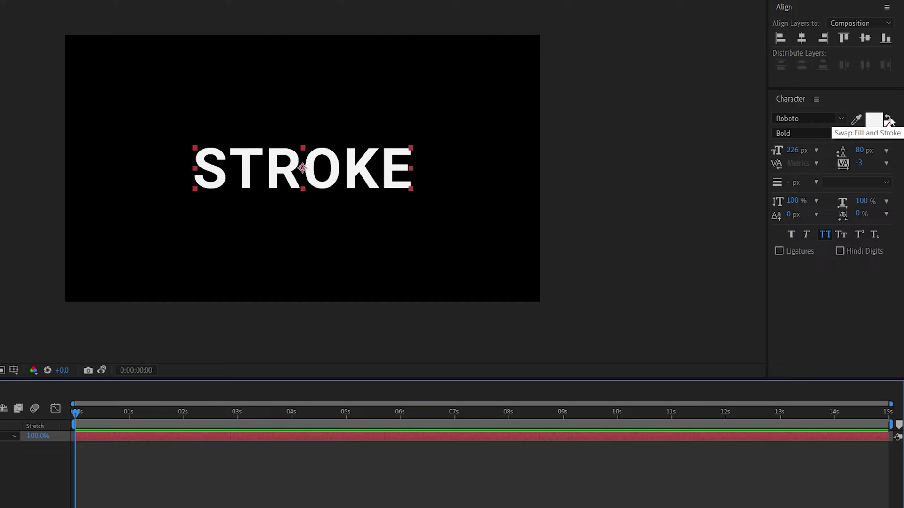
{"action": "left_click", "coordinate": [888, 120]}
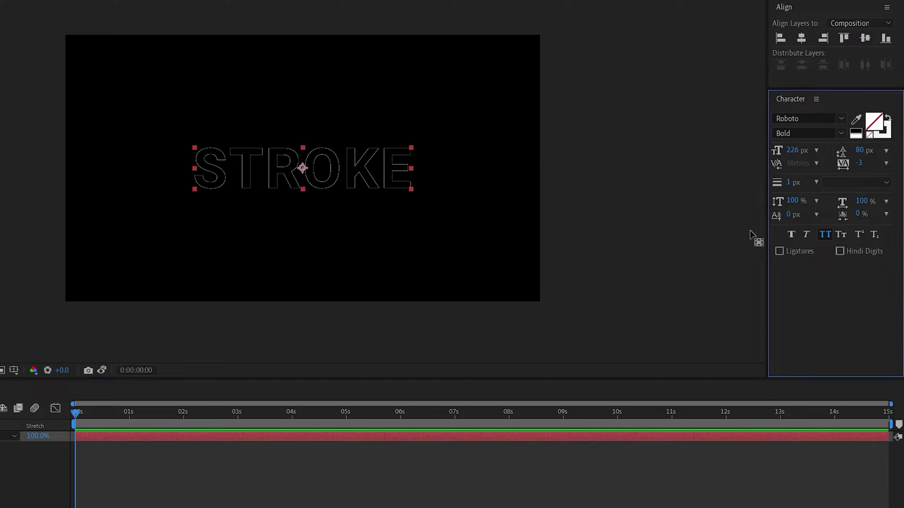
{"action": "scroll", "coordinate": [427, 198], "scroll_direction": "up", "scroll_amount": 2}
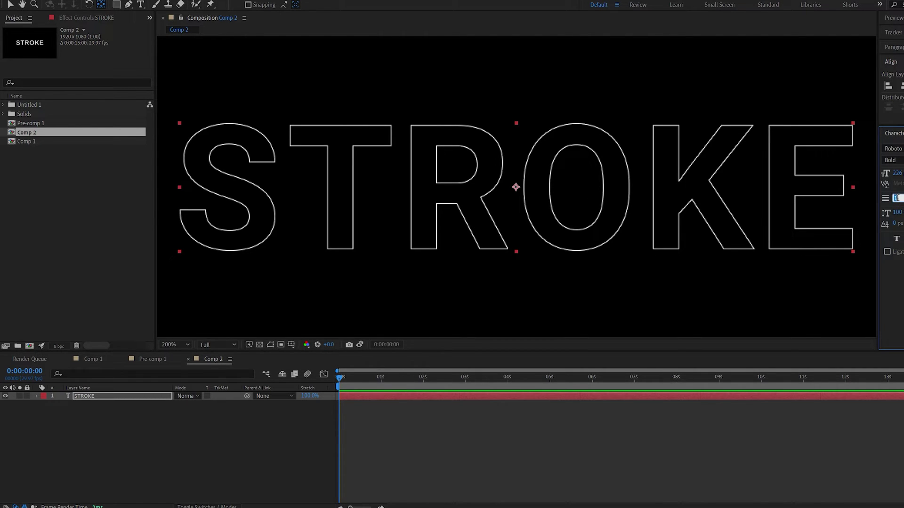
{"action": "type", "text": "2"}
{"action": "key", "text": "Return"}
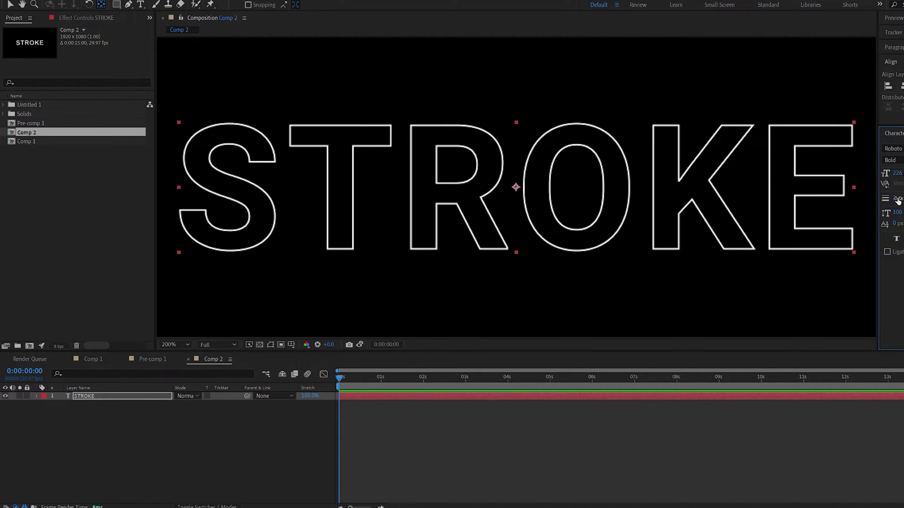
{"action": "left_click", "coordinate": [281, 414]}
{"action": "key", "text": "ctrl+z"}
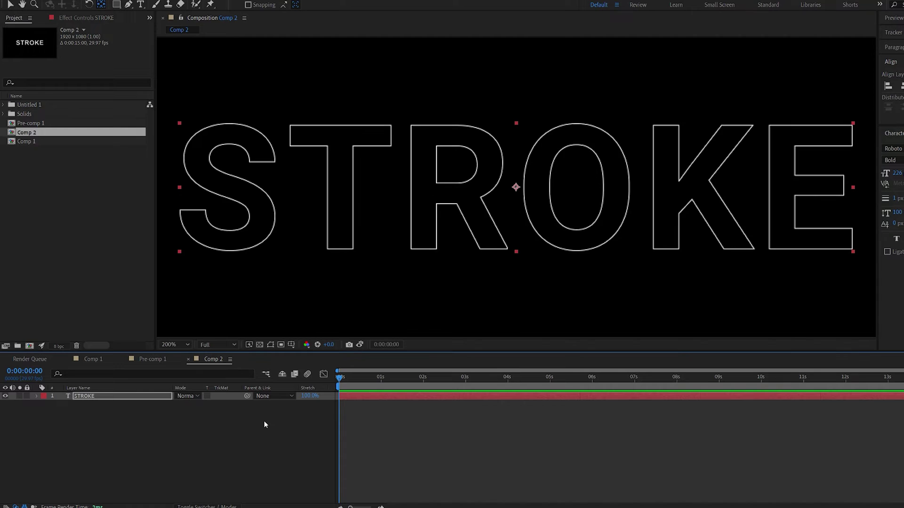
{"action": "left_click", "coordinate": [131, 416]}
{"action": "key", "text": "comma"}
{"action": "key", "text": "comma"}
Create shape outlines from the STROKE text and make both the outlines and the text layer 3D
{"action": "right_click", "coordinate": [90, 396]}
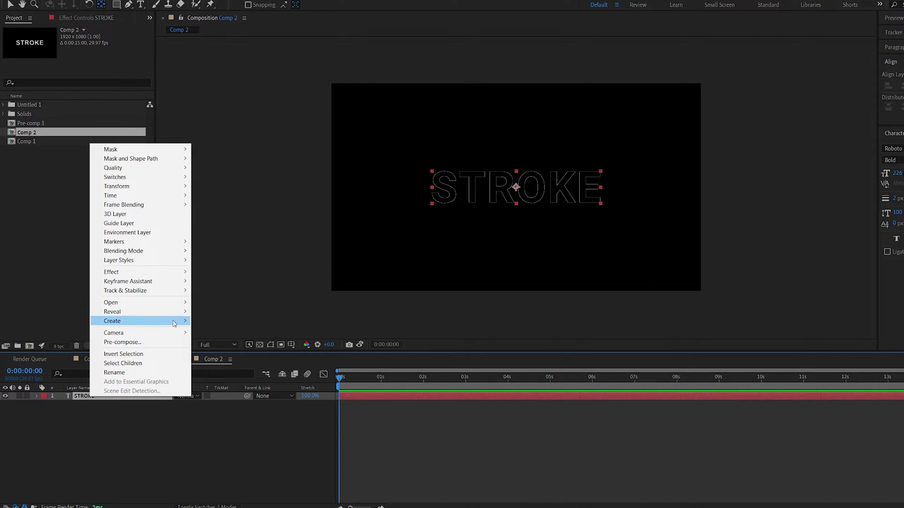
{"action": "mouse_move", "coordinate": [175, 324]}
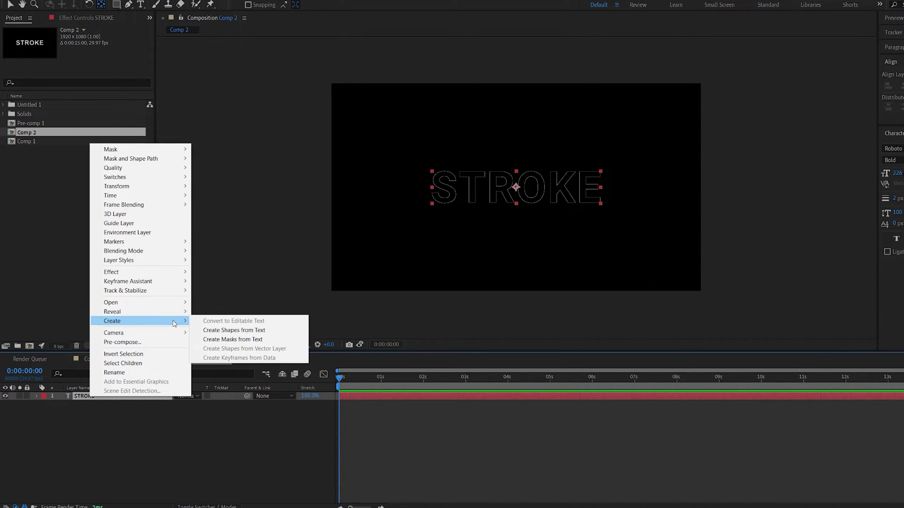
{"action": "left_click", "coordinate": [219, 331]}
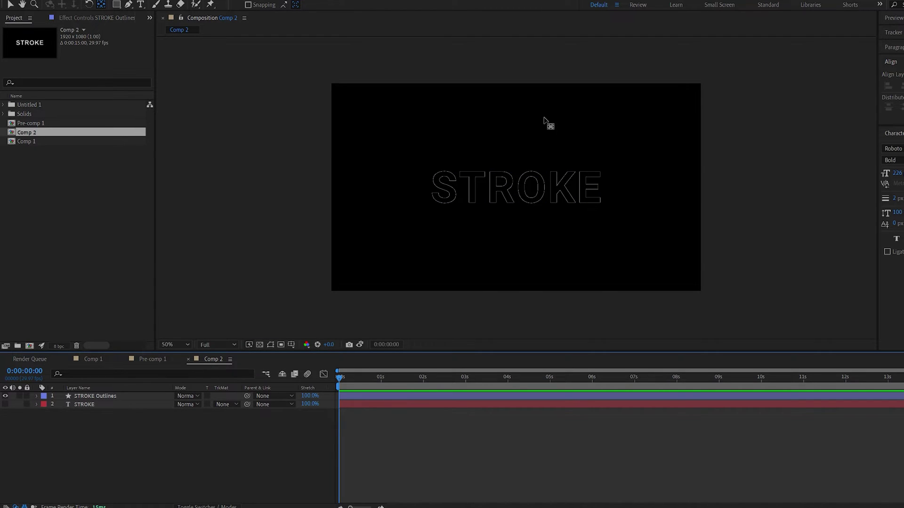
{"action": "key", "text": "F4"}
{"action": "left_click_drag", "start_coordinate": [228, 404], "coordinate": [230, 396]}
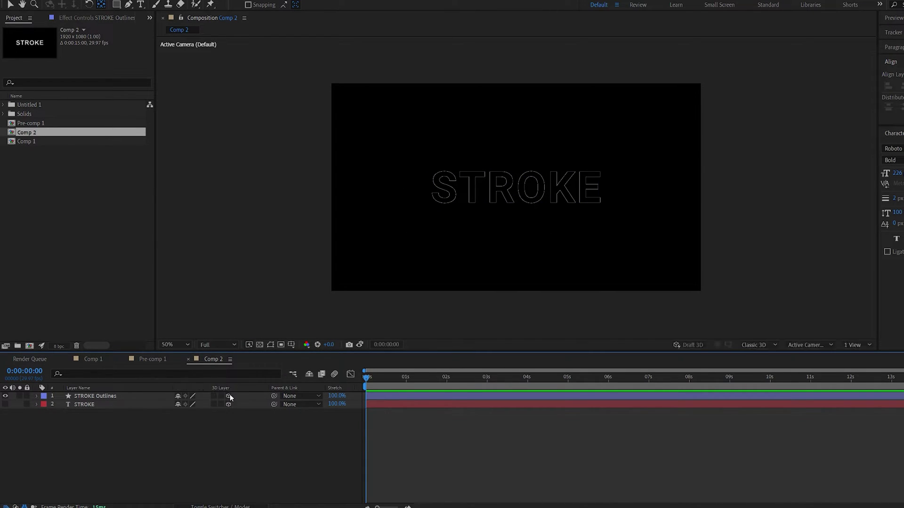
Add a camera and split it at about 2 s and 0:00:04:01 into three consecutive camera layers
{"action": "right_click", "coordinate": [138, 447]}
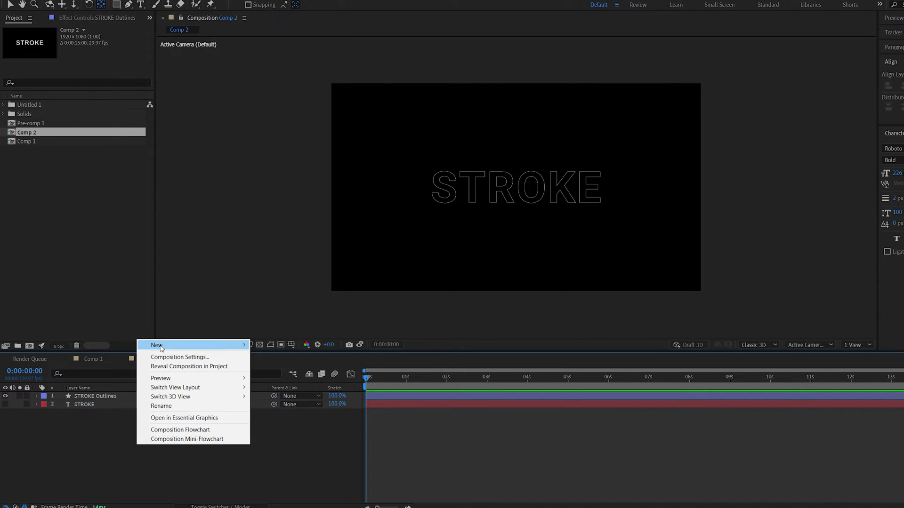
{"action": "mouse_move", "coordinate": [161, 346]}
{"action": "left_click", "coordinate": [274, 385]}
{"action": "left_click_drag", "start_coordinate": [377, 380], "coordinate": [530, 392]}
{"action": "left_click", "coordinate": [447, 396]}
{"action": "key", "text": "ctrl+shift+d"}
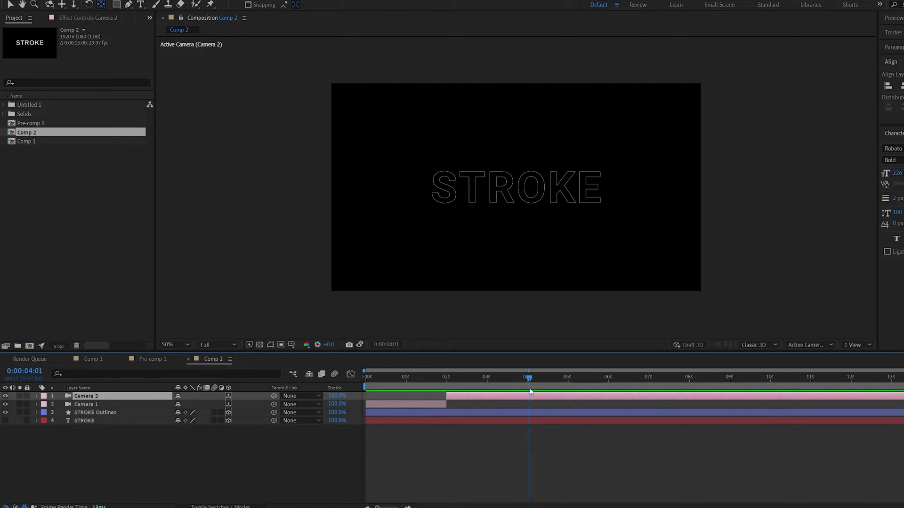
{"action": "key", "text": "ctrl+shift+d"}
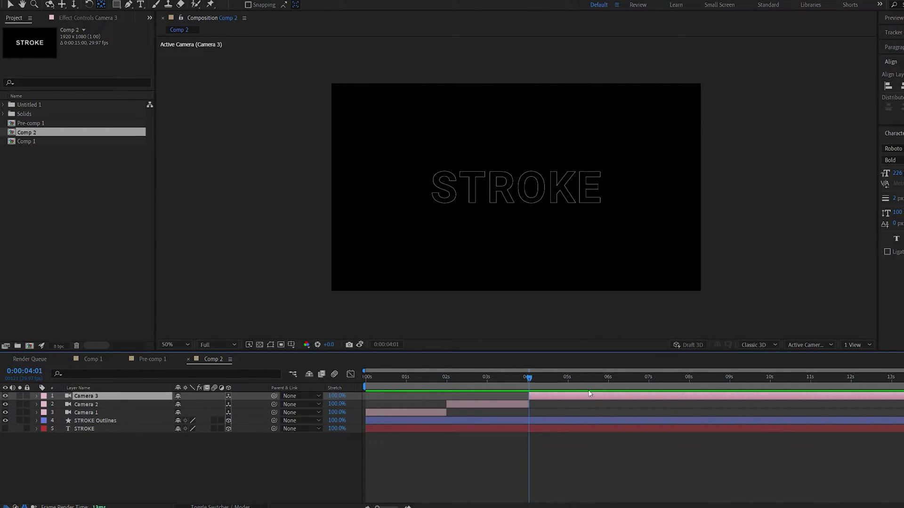
Keyframe Camera 3's Point of Interest and Position from a close-up of the R at 0:00:04:01 to the full text view at 0:00:05:00
{"action": "left_click", "coordinate": [113, 422]}
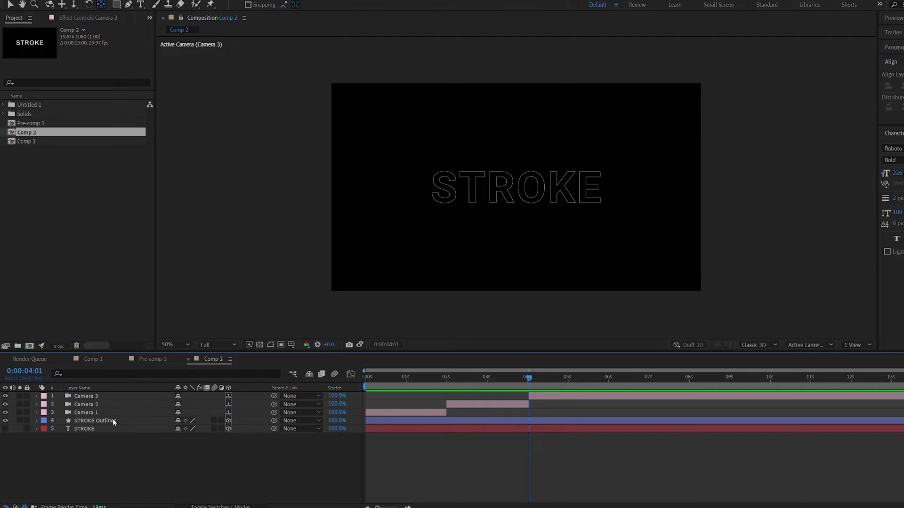
{"action": "left_click", "coordinate": [99, 398]}
{"action": "key", "text": "p"}
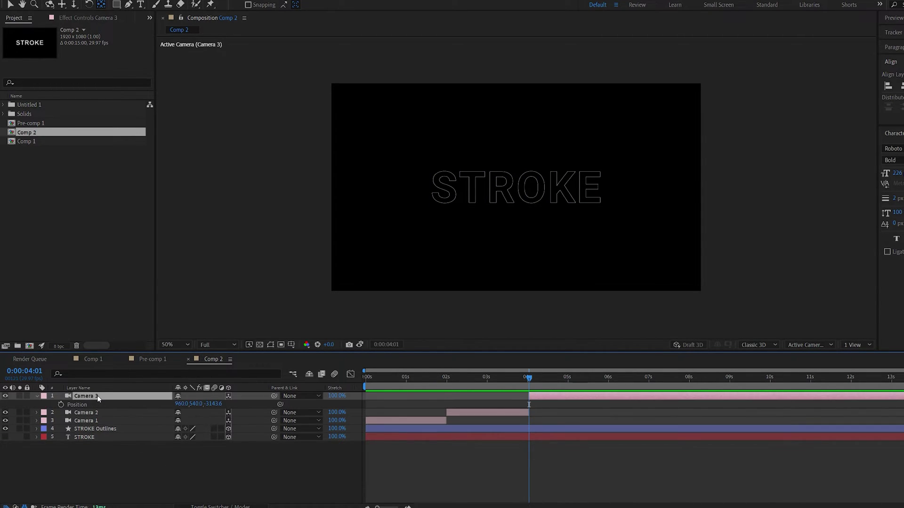
{"action": "key", "text": "shift+a"}
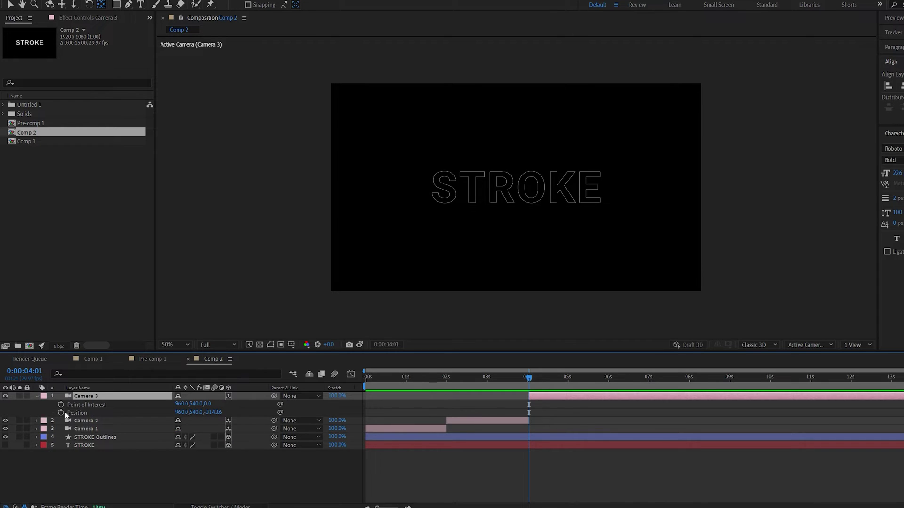
{"action": "left_click_drag", "start_coordinate": [61, 405], "coordinate": [61, 413]}
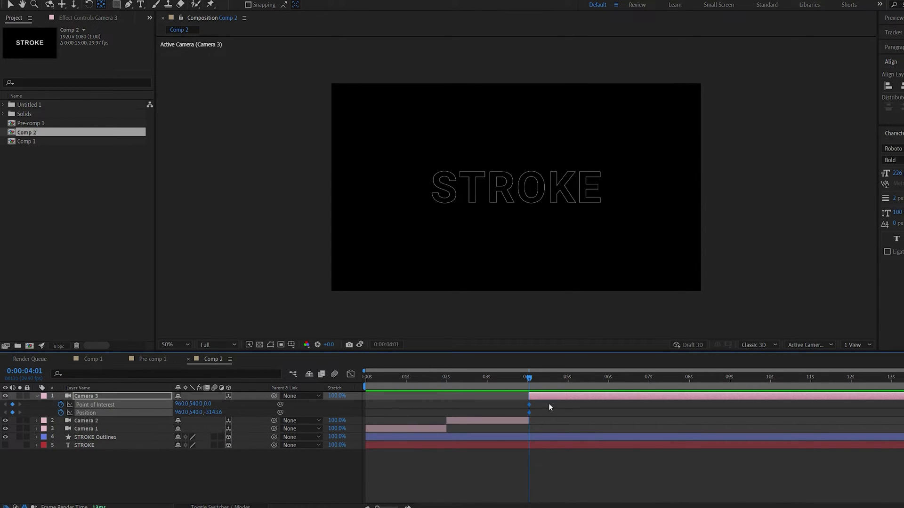
{"action": "left_click_drag", "start_coordinate": [539, 403], "coordinate": [568, 415]}
{"action": "mouse_move", "coordinate": [517, 184]}
{"action": "left_mouse_down"}
{"action": "mouse_move", "coordinate": [521, 120]}
{"action": "mouse_move", "coordinate": [513, 94]}
{"action": "mouse_move", "coordinate": [509, 126]}
{"action": "left_mouse_up"}
{"action": "scroll", "coordinate": [509, 126], "scroll_direction": "up", "scroll_amount": 2}
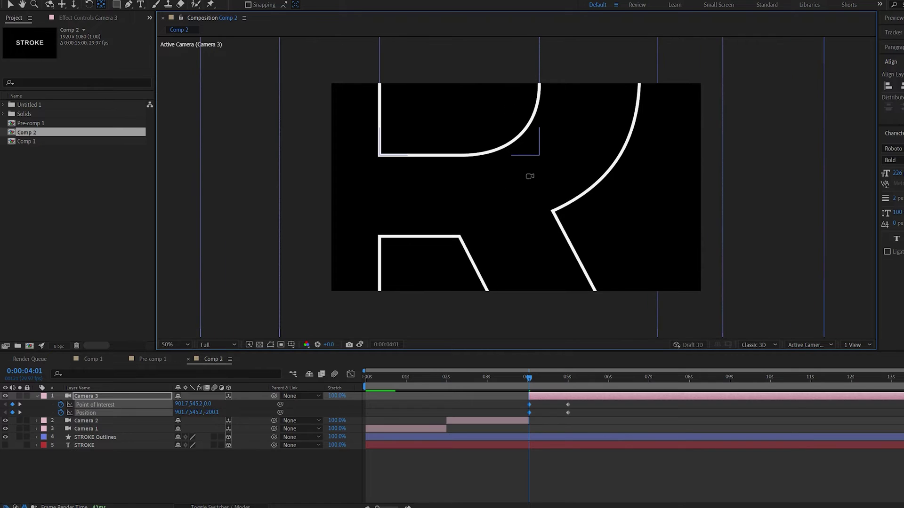
Ease Camera 3's keyframes, reshape their speed curve for a fast start with a slow finish, and preview the move
{"action": "left_click_drag", "start_coordinate": [590, 425], "coordinate": [519, 404]}
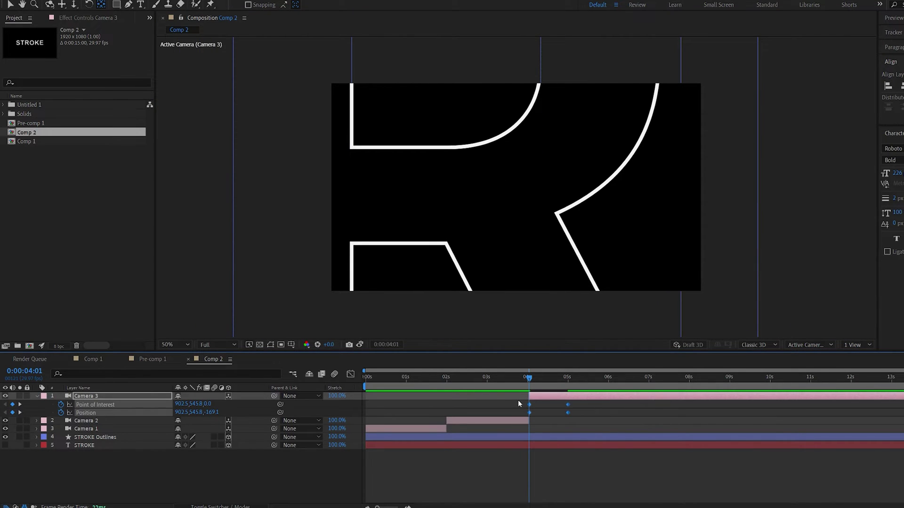
{"action": "left_click", "coordinate": [350, 374]}
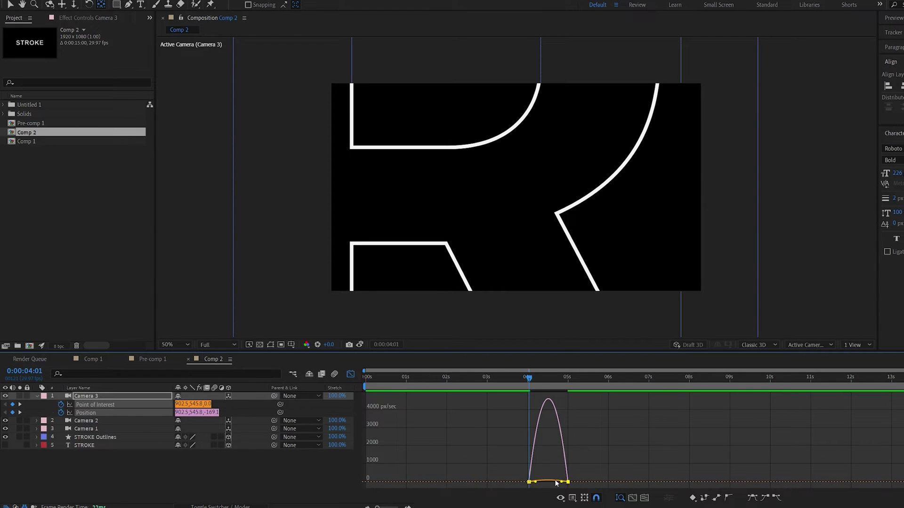
{"action": "left_click_drag", "start_coordinate": [561, 482], "coordinate": [537, 482]}
{"action": "left_click", "coordinate": [351, 374]}
{"action": "key", "text": "space"}
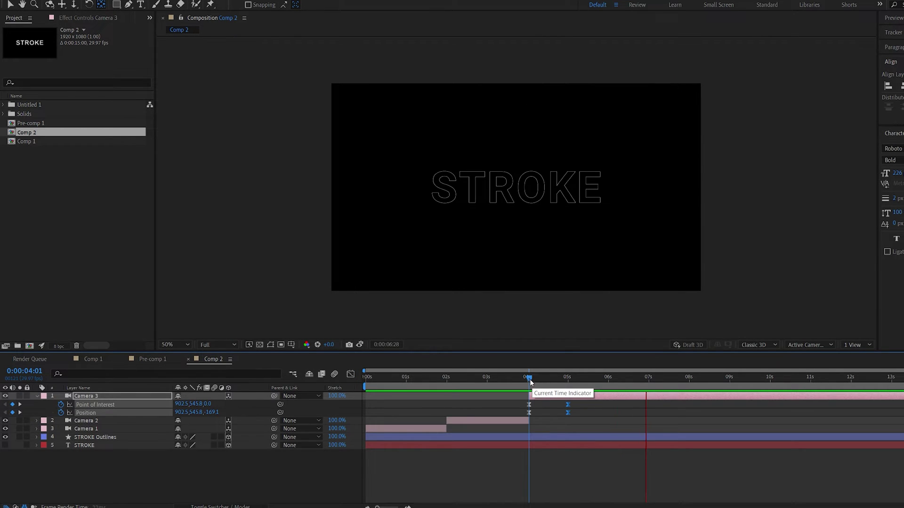
{"action": "left_click", "coordinate": [530, 381]}
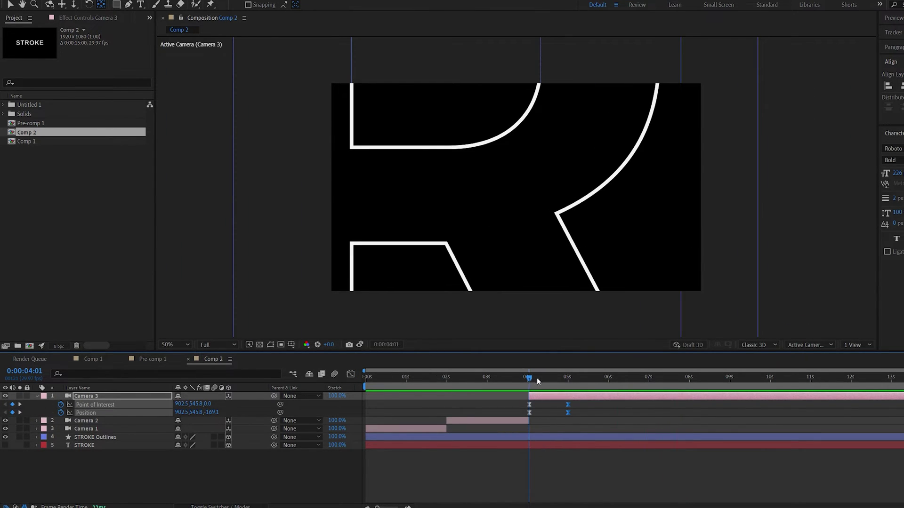
{"action": "left_click_drag", "start_coordinate": [538, 381], "coordinate": [570, 382]}
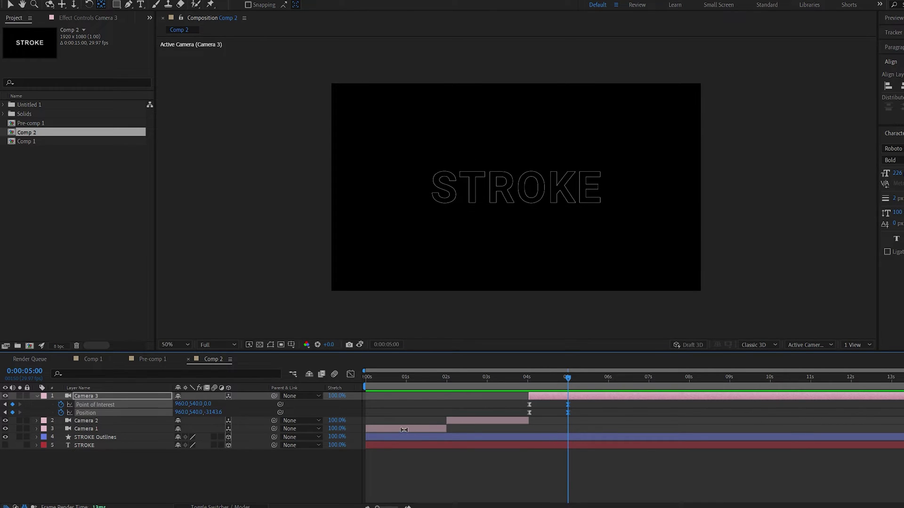
Add a null object, make it 3D, and parent Camera 3 to it
{"action": "left_click", "coordinate": [309, 460]}
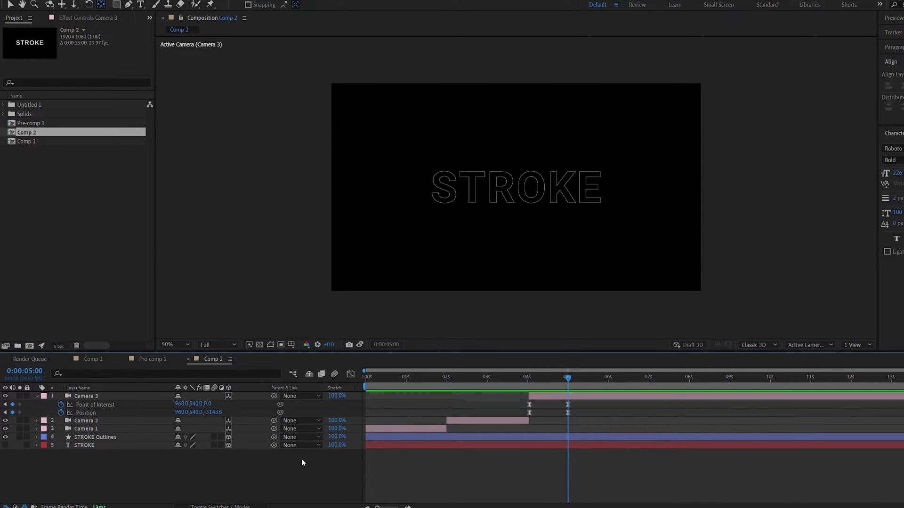
{"action": "right_click", "coordinate": [270, 462]}
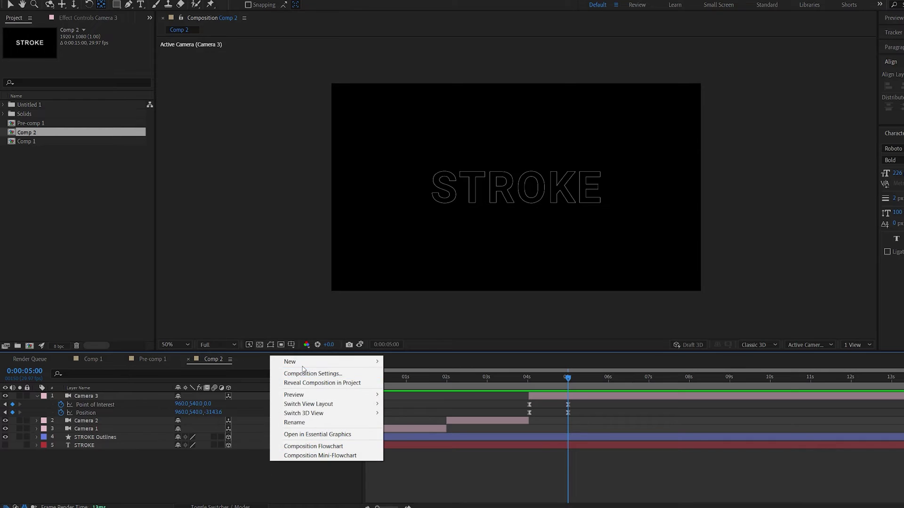
{"action": "mouse_move", "coordinate": [308, 364]}
{"action": "left_click", "coordinate": [410, 411]}
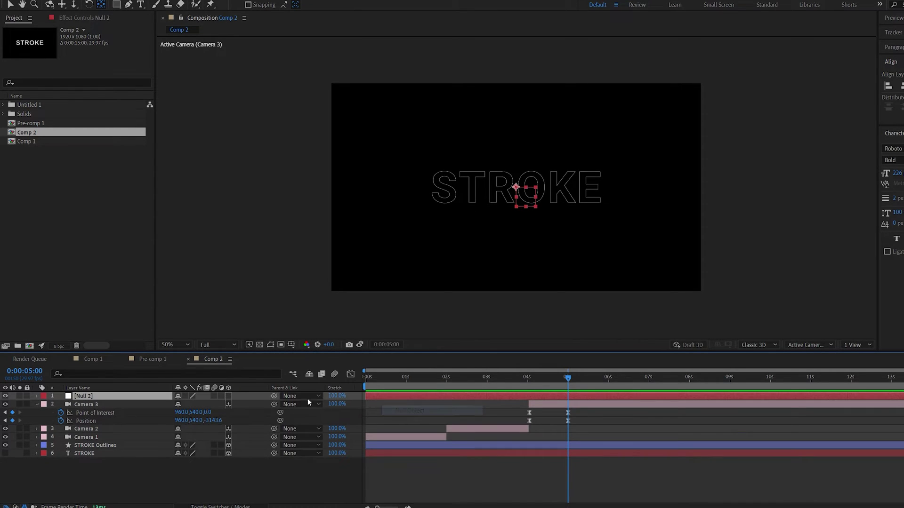
{"action": "left_click", "coordinate": [228, 397]}
{"action": "left_click_drag", "start_coordinate": [274, 404], "coordinate": [150, 396]}
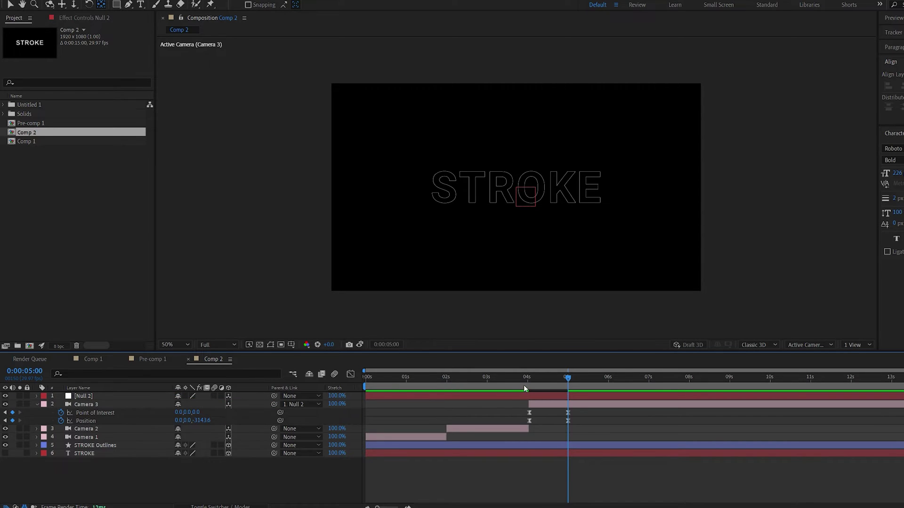
Keyframe the null's position from 0:00:04:01 to 0:00:06:29 with Z at -296 at the end, and preview the slow pull-back
{"action": "left_click", "coordinate": [541, 379]}
{"action": "left_click_drag", "start_coordinate": [541, 379], "coordinate": [529, 378]}
{"action": "left_click", "coordinate": [113, 397]}
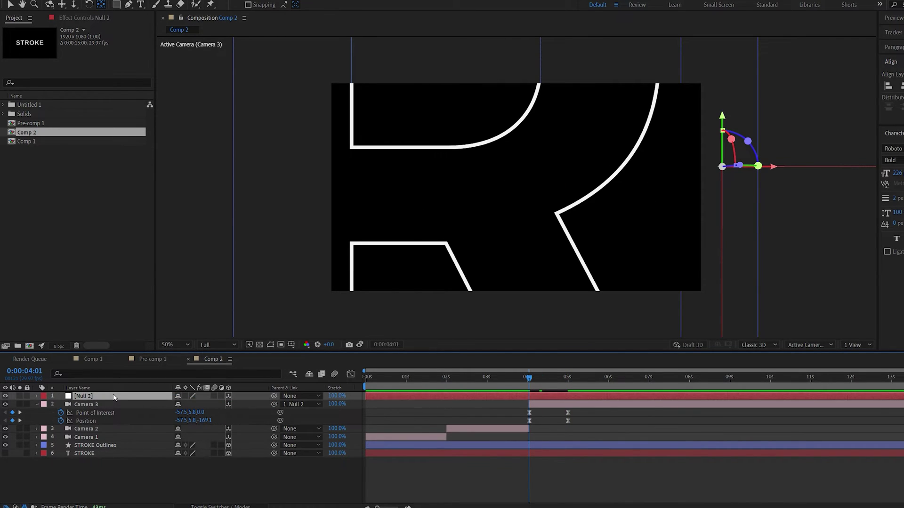
{"action": "key", "text": "p"}
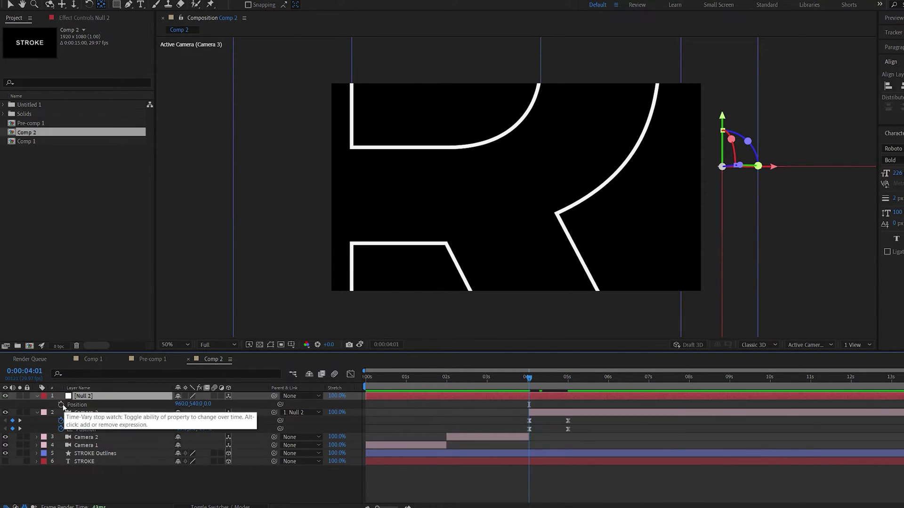
{"action": "left_click", "coordinate": [61, 405]}
{"action": "left_click", "coordinate": [648, 385]}
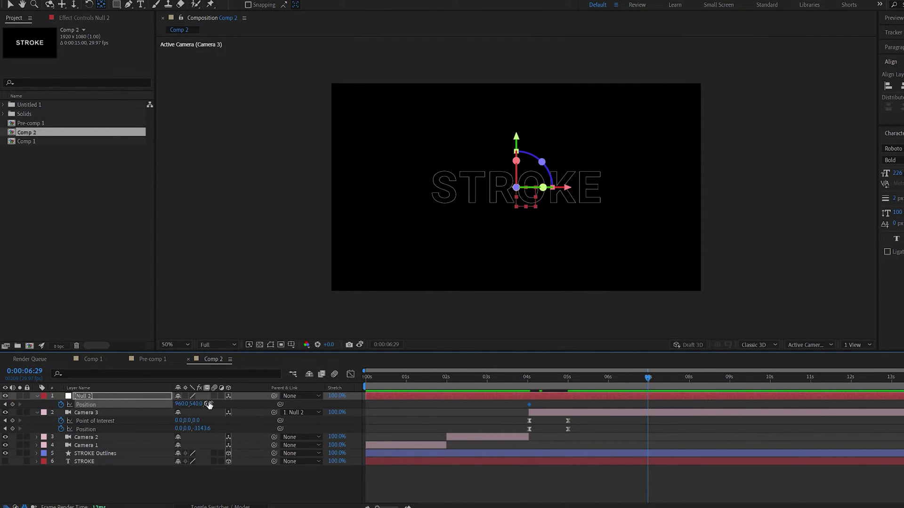
{"action": "left_click_drag", "start_coordinate": [209, 405], "coordinate": [77, 414]}
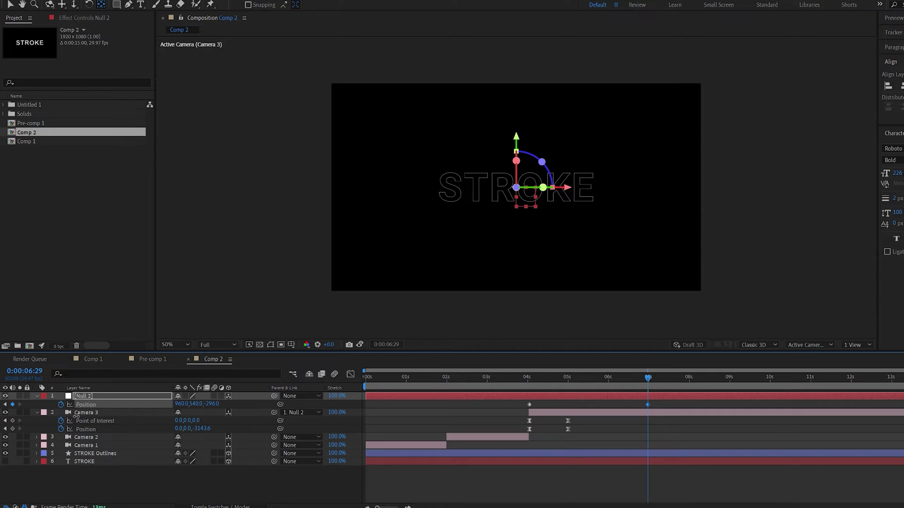
{"action": "left_click", "coordinate": [533, 379]}
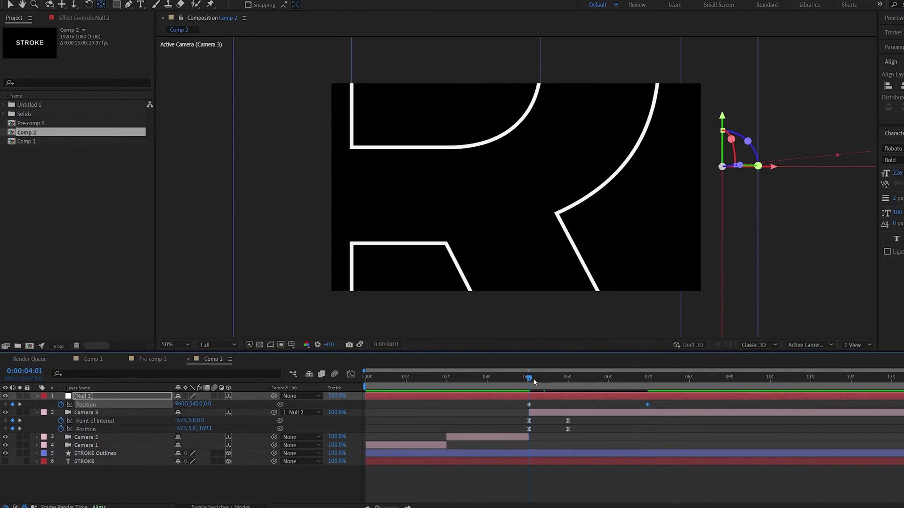
{"action": "key", "text": "space"}
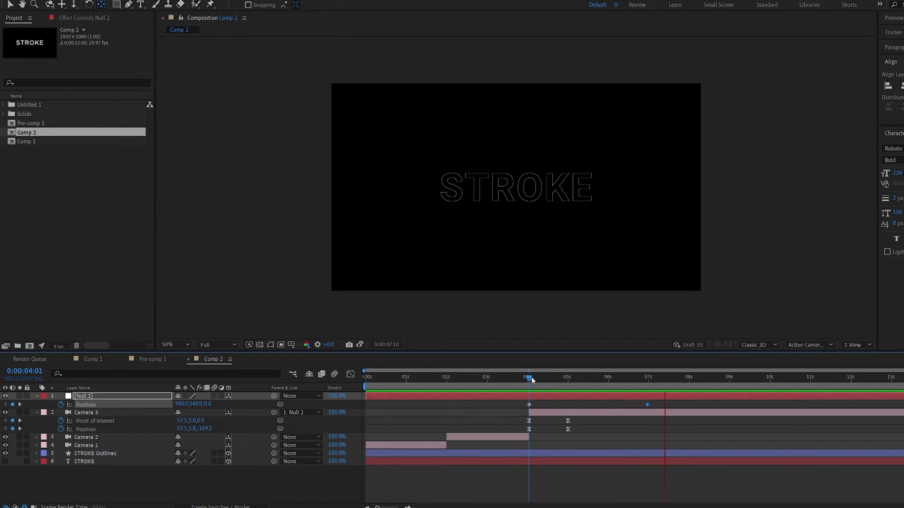
Stop the preview and angle Camera 1 at 0:00:00:00 into a slanted close-up of the S, with Z Rotation at 40°
{"action": "key", "text": "space"}
{"action": "left_click_drag", "start_coordinate": [532, 379], "coordinate": [539, 381]}
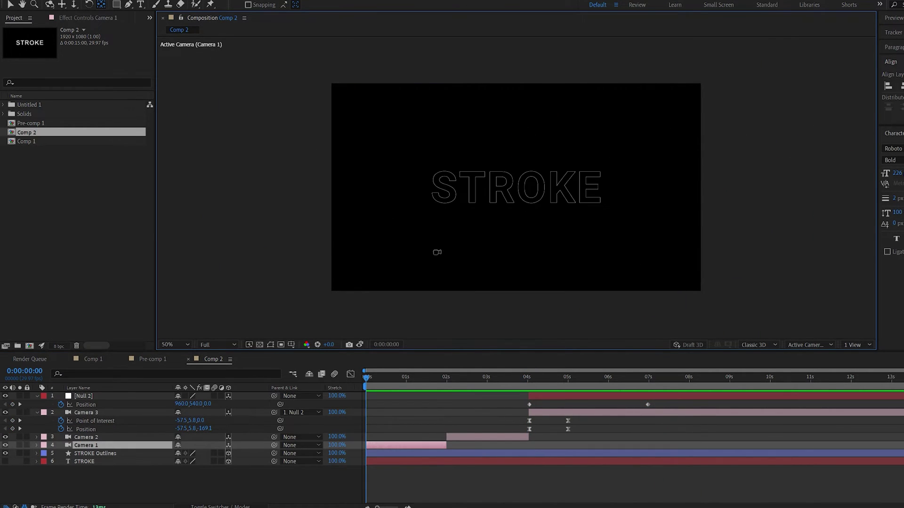
{"action": "left_click_drag", "start_coordinate": [434, 252], "coordinate": [513, 184]}
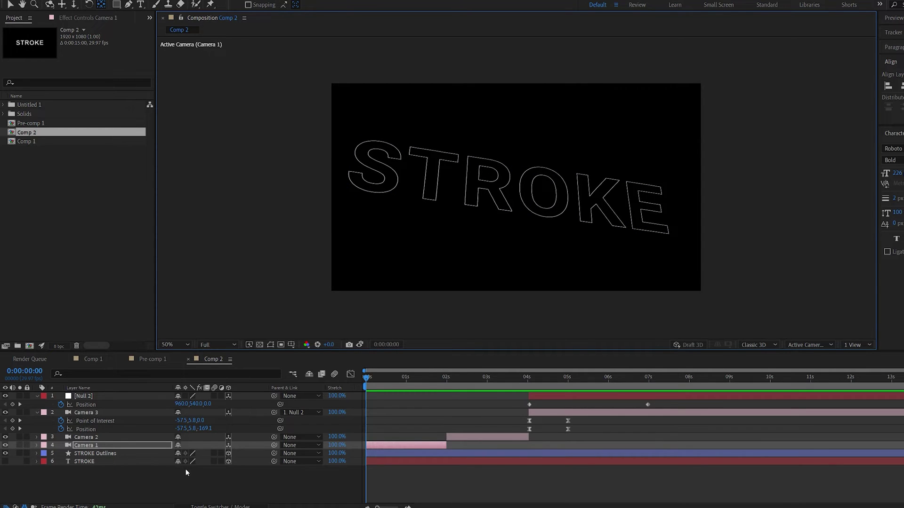
{"action": "key", "text": "r"}
{"action": "left_click_drag", "start_coordinate": [184, 478], "coordinate": [191, 478]}
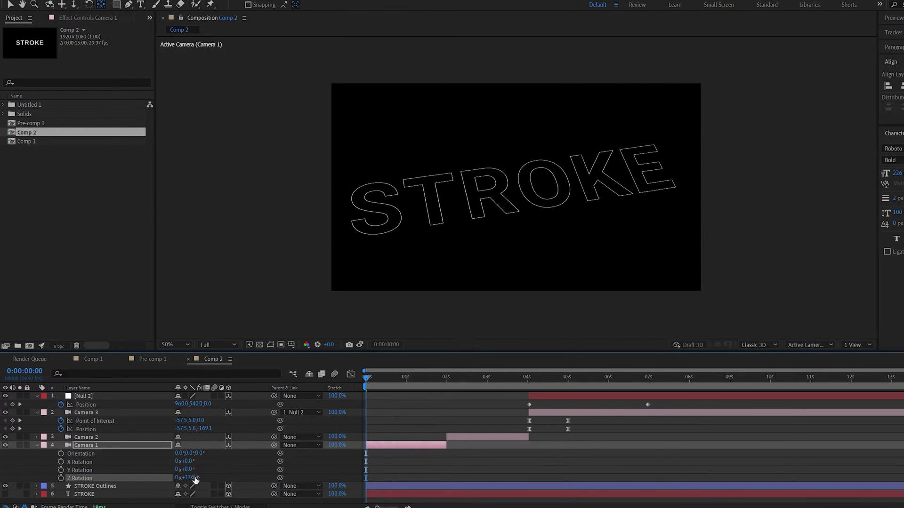
{"action": "left_click_drag", "start_coordinate": [516, 187], "coordinate": [626, 202]}
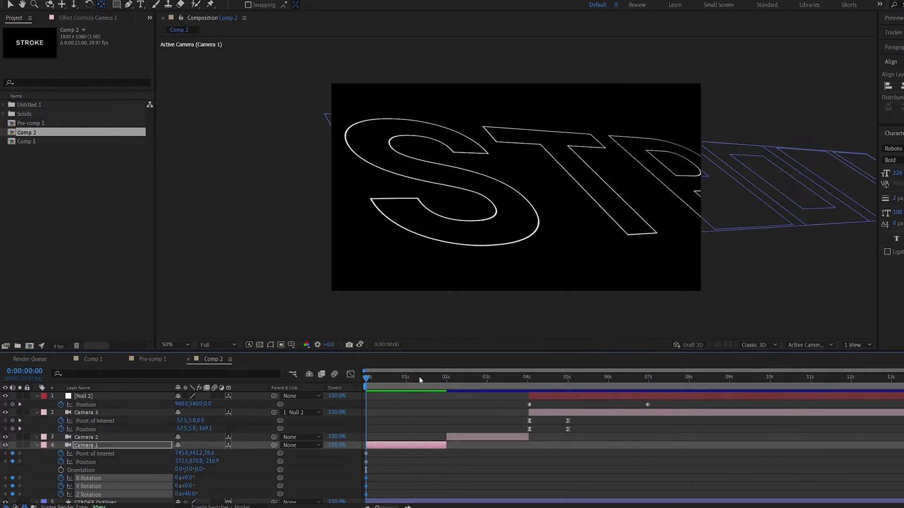
Keyframe Camera 1's drift to 0:00:02:00 and Camera 2's tilted move from 0:00:02:00 to about 0:00:04:00, and preview the shots
{"action": "left_click_drag", "start_coordinate": [419, 376], "coordinate": [443, 378]}
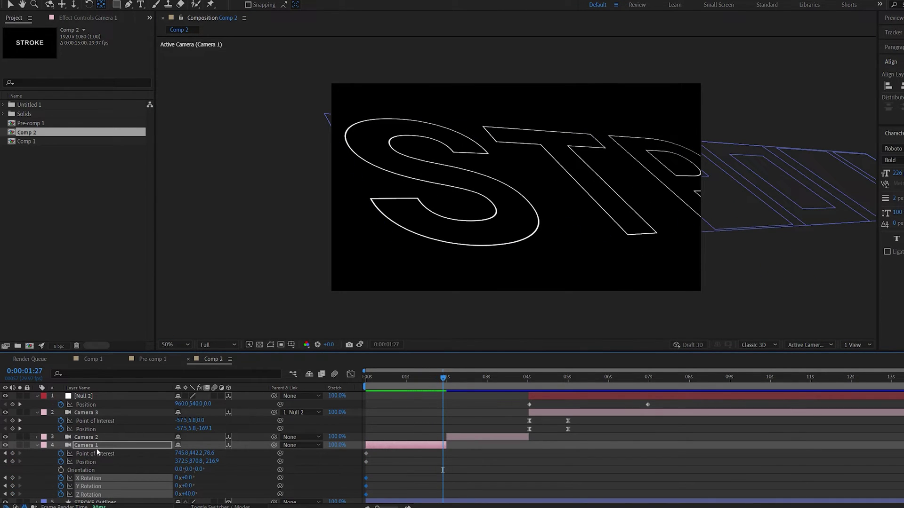
{"action": "mouse_move", "coordinate": [462, 232]}
{"action": "left_mouse_down"}
{"action": "mouse_move", "coordinate": [462, 253]}
{"action": "mouse_move", "coordinate": [468, 241]}
{"action": "mouse_move", "coordinate": [442, 274]}
{"action": "left_mouse_up"}
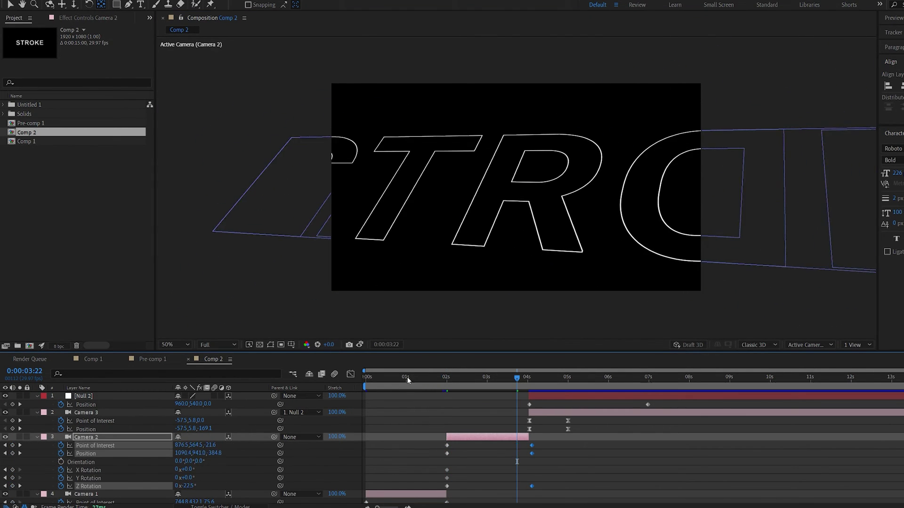
{"action": "key", "text": "space"}
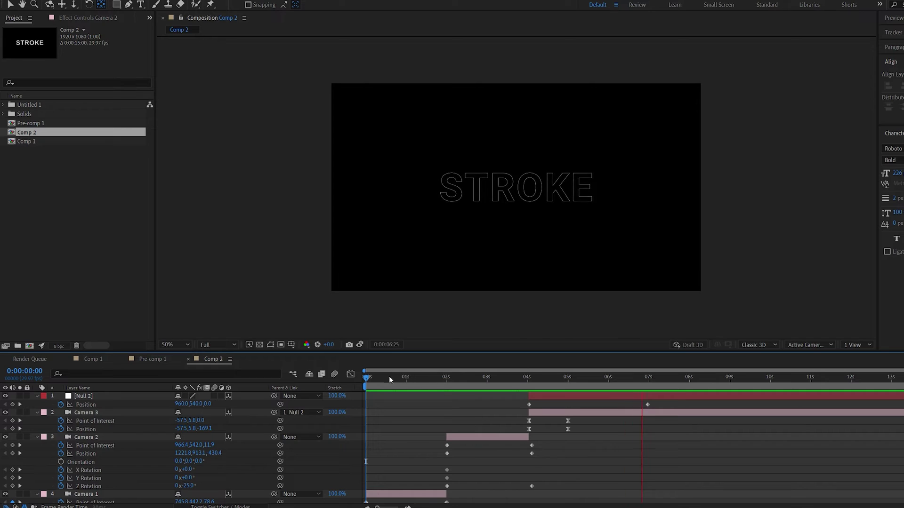
{"action": "key", "text": "space"}
Collapse all layers, add Trim Paths to the STROKE Outlines layer, and reveal its properties
{"action": "key", "text": "ctrl+a"}
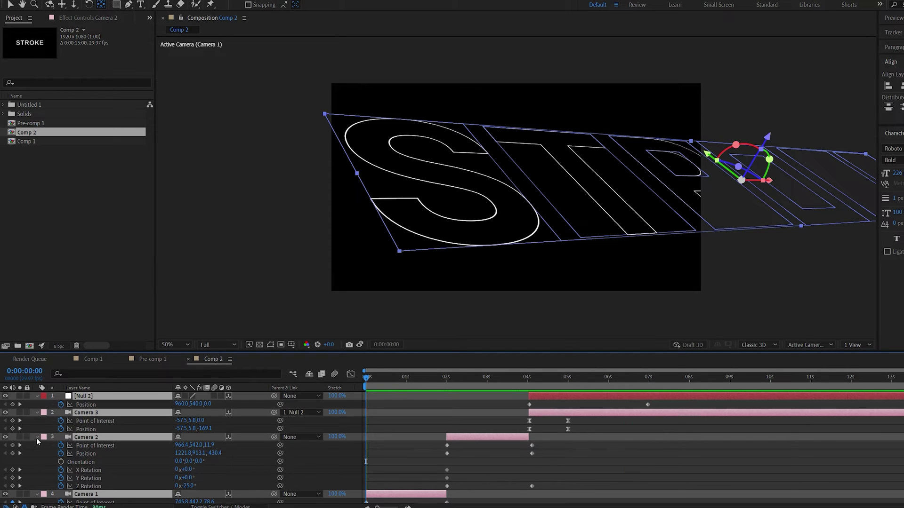
{"action": "left_click", "coordinate": [38, 438]}
{"action": "left_click", "coordinate": [83, 429]}
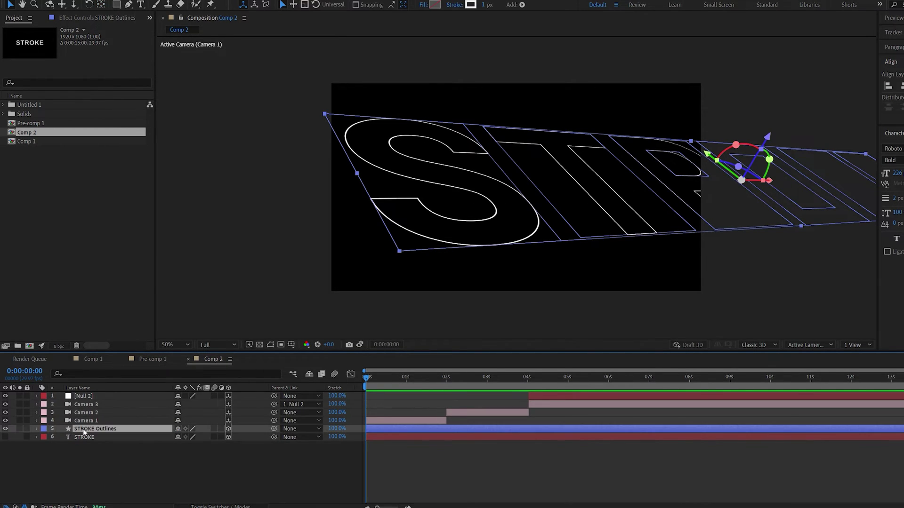
{"action": "left_click", "coordinate": [36, 429]}
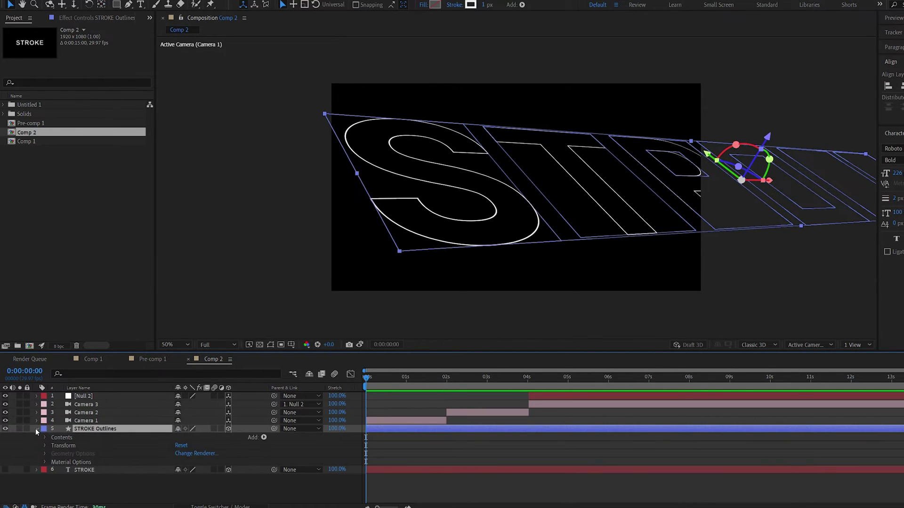
{"action": "left_click", "coordinate": [264, 438]}
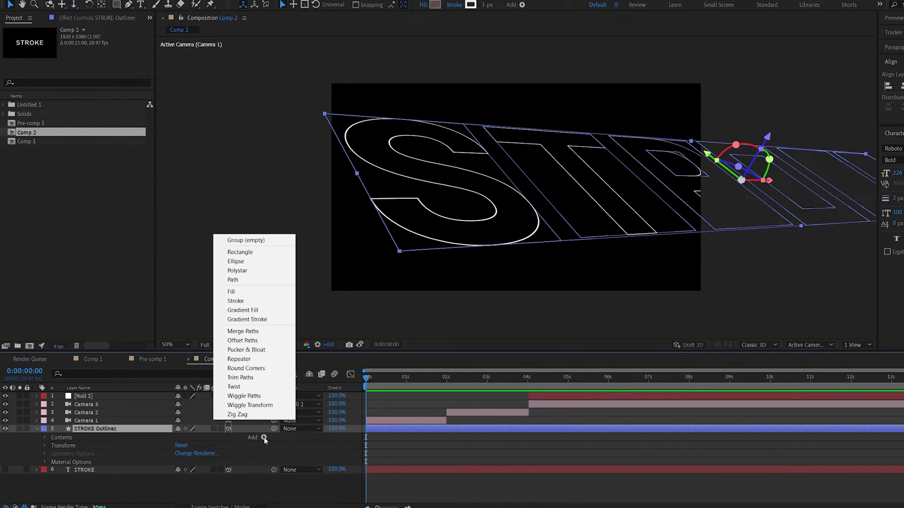
{"action": "left_click", "coordinate": [250, 379]}
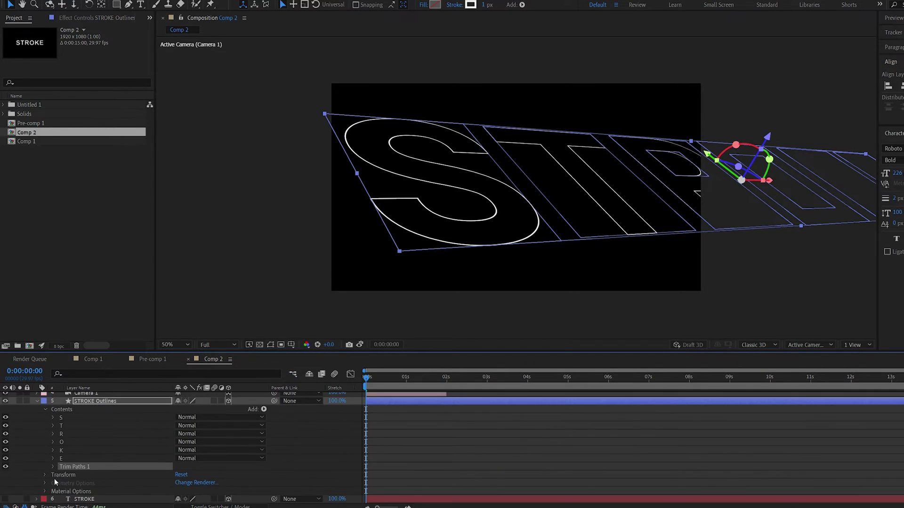
{"action": "left_click", "coordinate": [54, 468]}
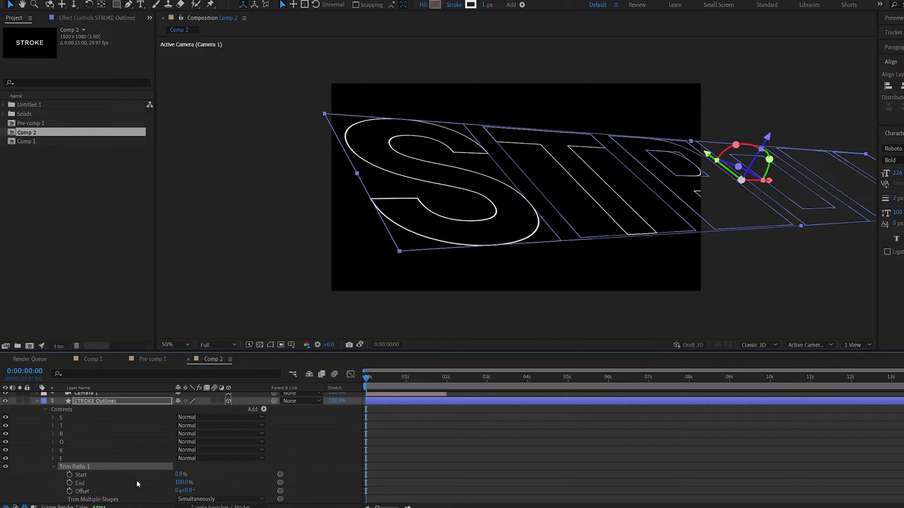
Set the Trim Paths End to 0% at 0:00:00:00 and start keyframing it
{"action": "left_click", "coordinate": [182, 482]}
{"action": "type", "text": "0"}
{"action": "key", "text": "Return"}
{"action": "left_click", "coordinate": [69, 483]}
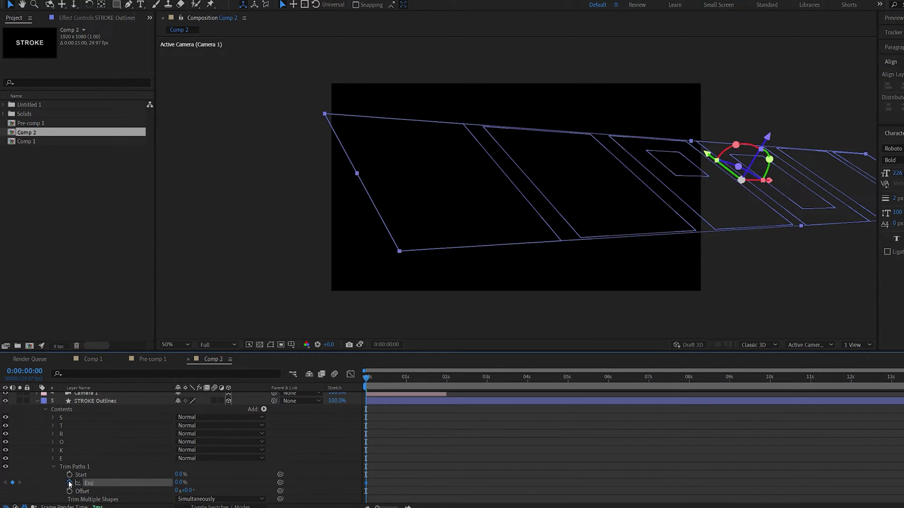
Keyframe the Trim Paths End at 100% at 0:00:04:10 and ease both End keyframes
{"action": "scroll", "coordinate": [534, 417], "scroll_direction": "up", "scroll_amount": 2}
{"action": "left_click_drag", "start_coordinate": [530, 378], "coordinate": [543, 379]}
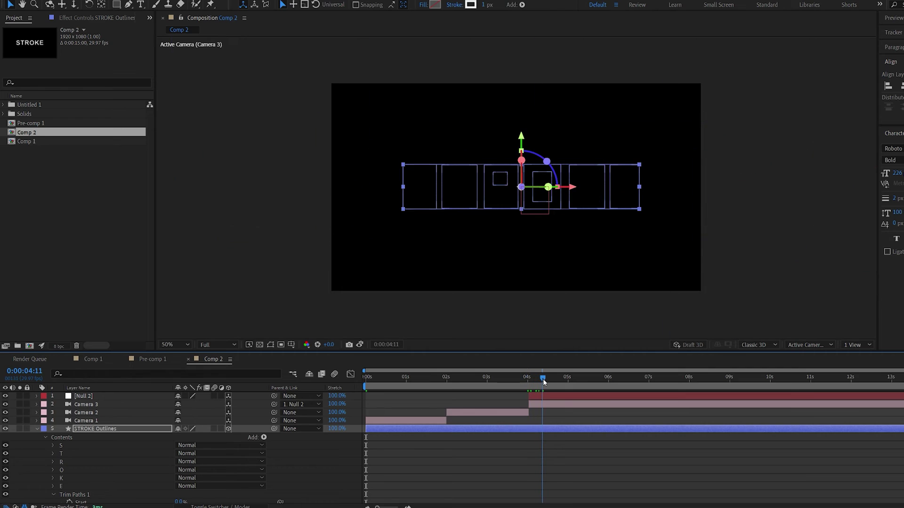
{"action": "key", "text": "Page_Up"}
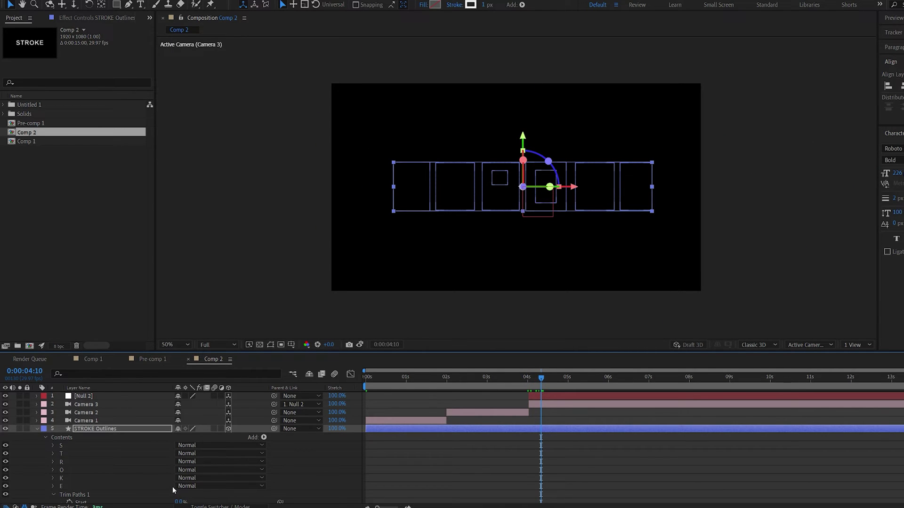
{"action": "scroll", "coordinate": [173, 490], "scroll_direction": "down", "scroll_amount": 2}
{"action": "left_click", "coordinate": [181, 462]}
{"action": "type", "text": "1"}
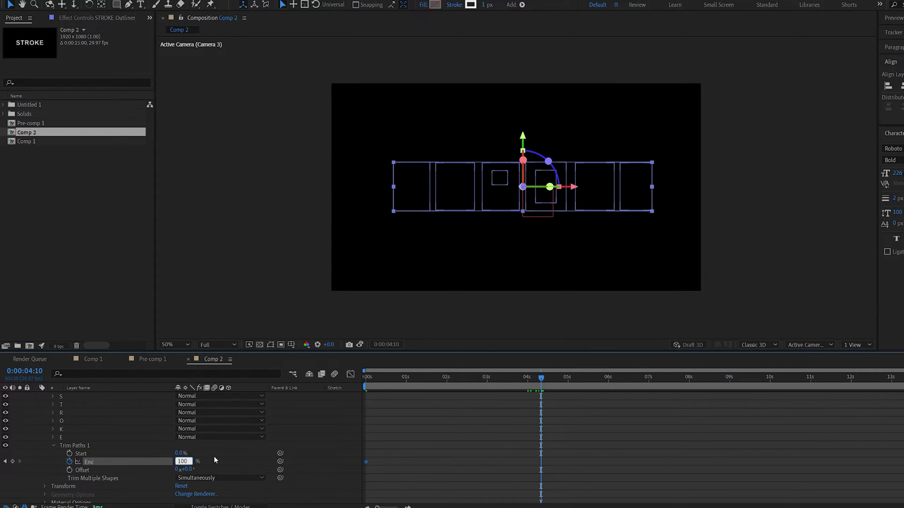
{"action": "type", "text": "00"}
{"action": "key", "text": "Return"}
{"action": "left_click_drag", "start_coordinate": [581, 444], "coordinate": [357, 479]}
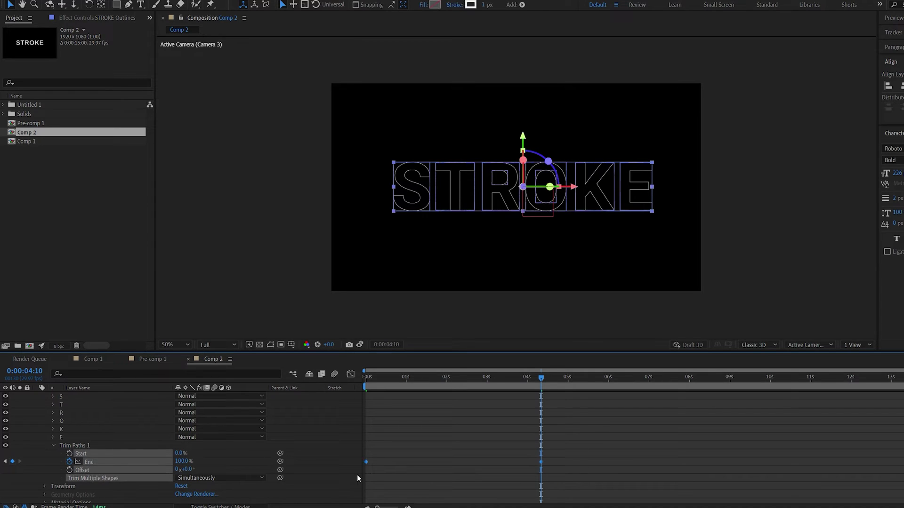
{"action": "left_click", "coordinate": [448, 450]}
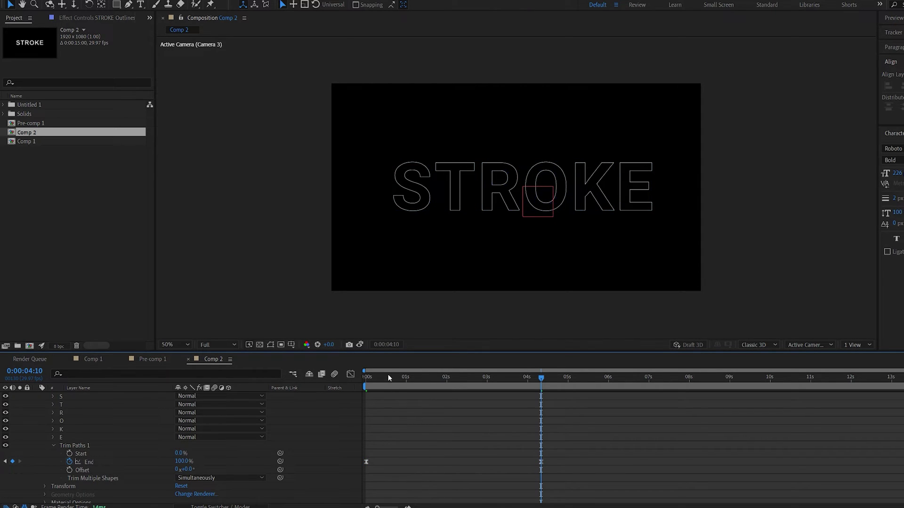
Keyframe the Trim Paths Offset from 0° at 0:00:00:00 to a new angle at 0:00:04:10, and preview the stroke reveal
{"action": "left_click_drag", "start_coordinate": [382, 376], "coordinate": [359, 380]}
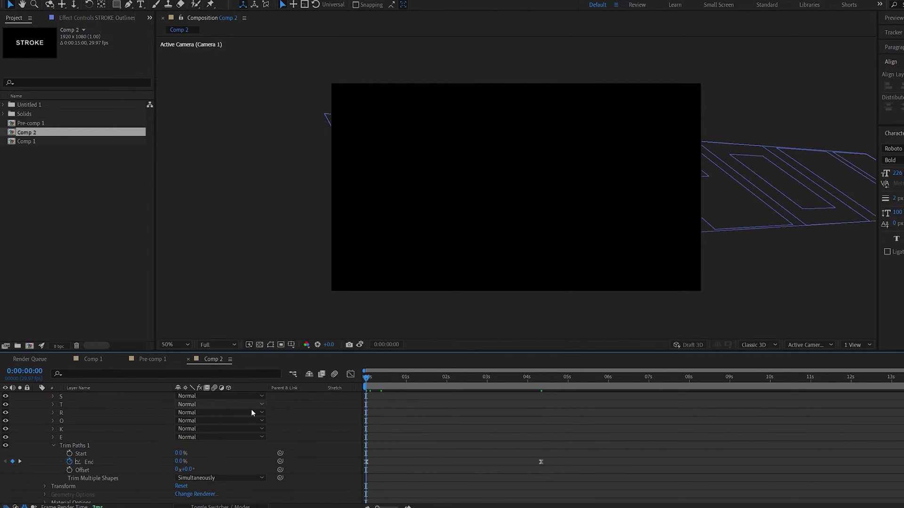
{"action": "left_click", "coordinate": [70, 470]}
{"action": "mouse_move", "coordinate": [385, 379]}
{"action": "left_mouse_down"}
{"action": "mouse_move", "coordinate": [407, 380]}
{"action": "mouse_move", "coordinate": [312, 388]}
{"action": "left_mouse_up"}
{"action": "left_click", "coordinate": [544, 377]}
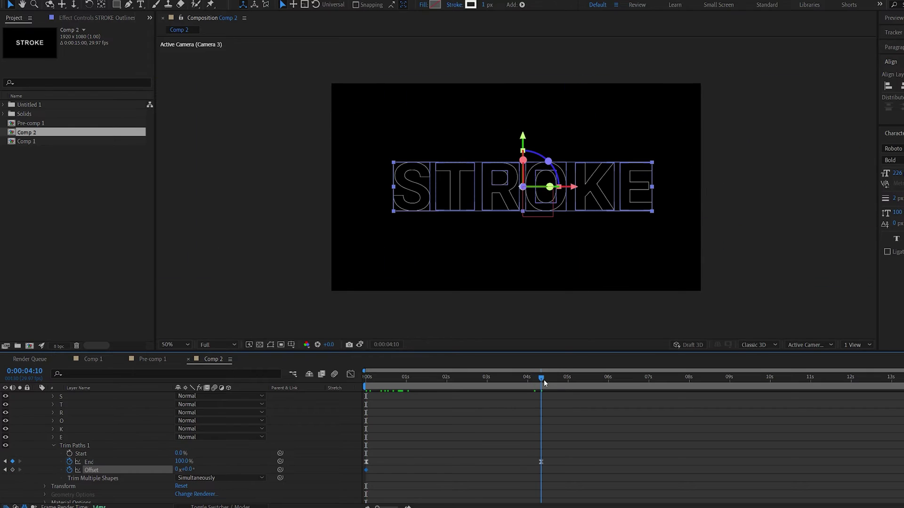
{"action": "left_click", "coordinate": [194, 472]}
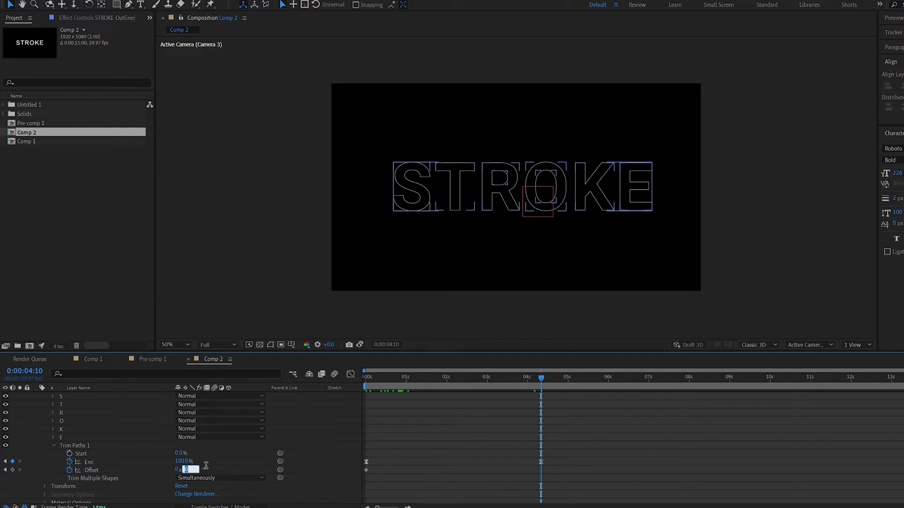
{"action": "mouse_move", "coordinate": [391, 378]}
{"action": "left_mouse_down"}
{"action": "mouse_move", "coordinate": [367, 402]}
{"action": "mouse_move", "coordinate": [414, 379]}
{"action": "mouse_move", "coordinate": [541, 383]}
{"action": "mouse_move", "coordinate": [400, 397]}
{"action": "mouse_move", "coordinate": [509, 396]}
{"action": "left_mouse_up"}
{"action": "key", "text": "space"}
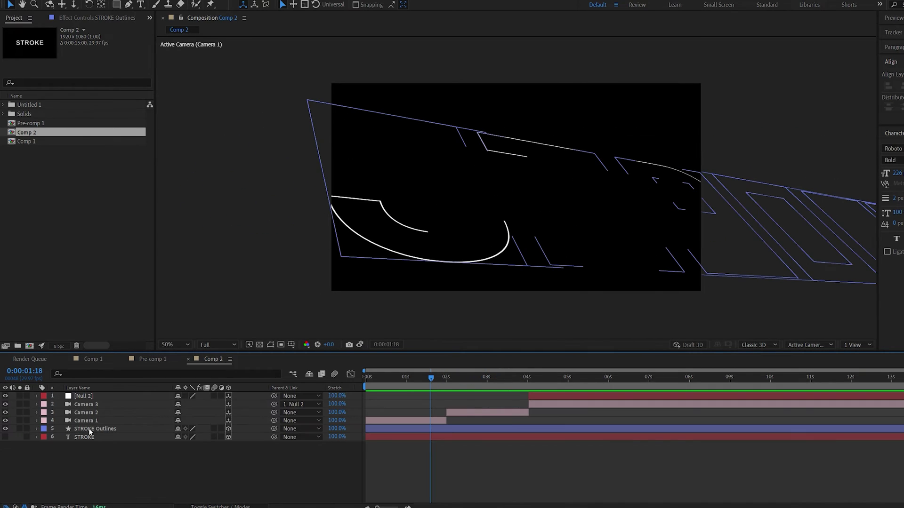
Change the STROKE Outlines layer's stroke color to light blue
{"action": "left_click", "coordinate": [82, 429]}
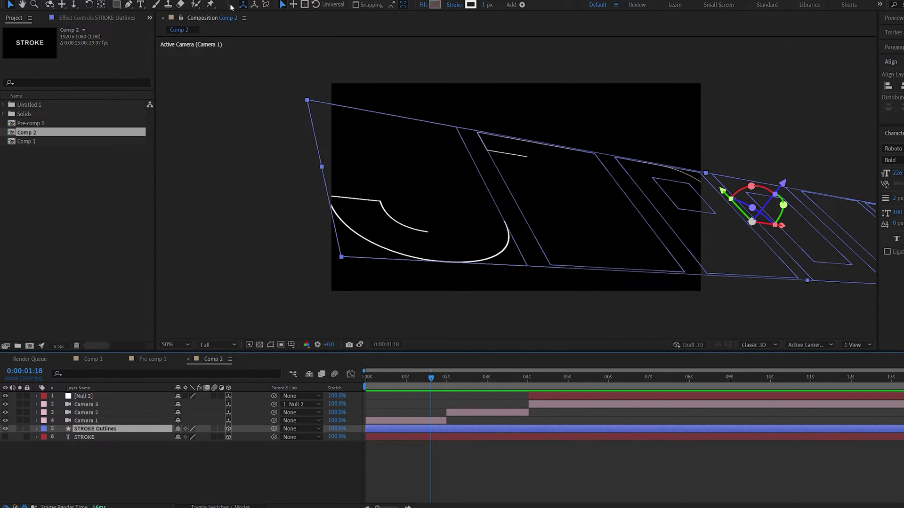
{"action": "left_click", "coordinate": [129, 5]}
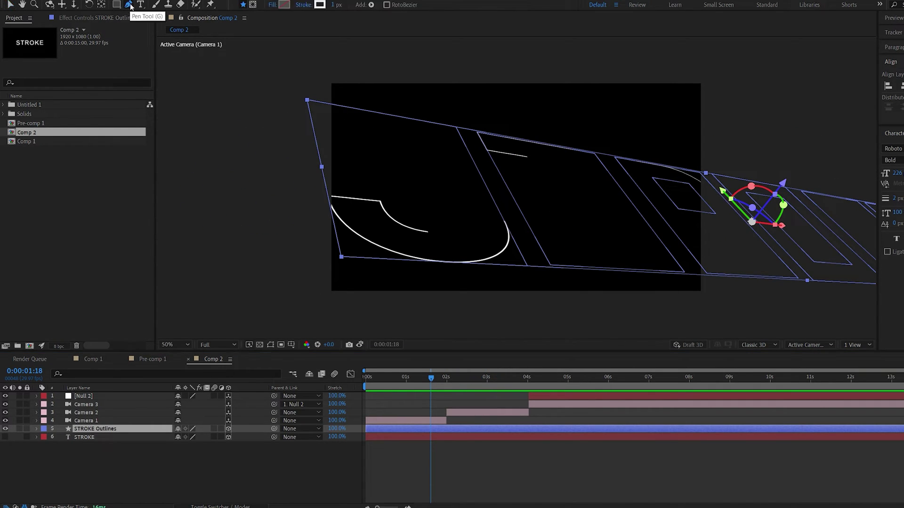
{"action": "left_click", "coordinate": [320, 4]}
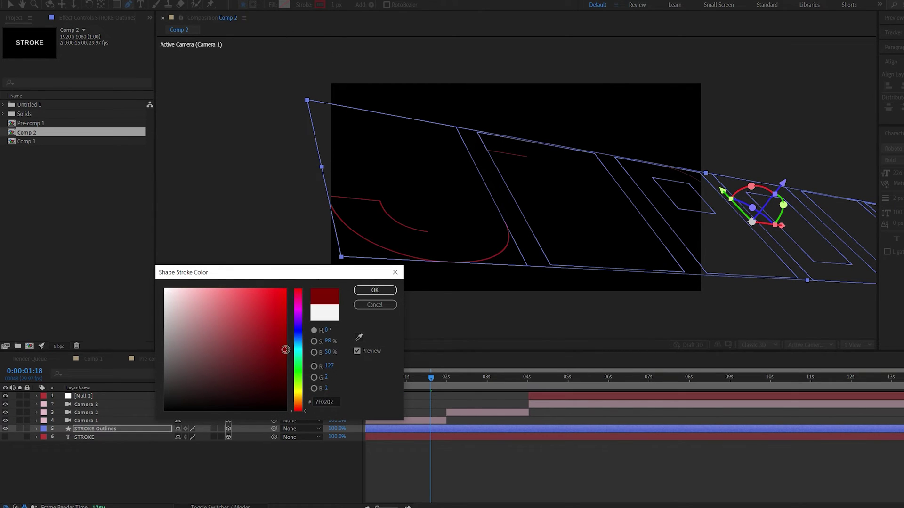
{"action": "mouse_move", "coordinate": [298, 349]}
{"action": "left_mouse_down"}
{"action": "mouse_move", "coordinate": [298, 370]}
{"action": "mouse_move", "coordinate": [298, 337]}
{"action": "mouse_move", "coordinate": [298, 350]}
{"action": "mouse_move", "coordinate": [258, 310]}
{"action": "left_mouse_up"}
{"action": "left_click", "coordinate": [375, 290]}
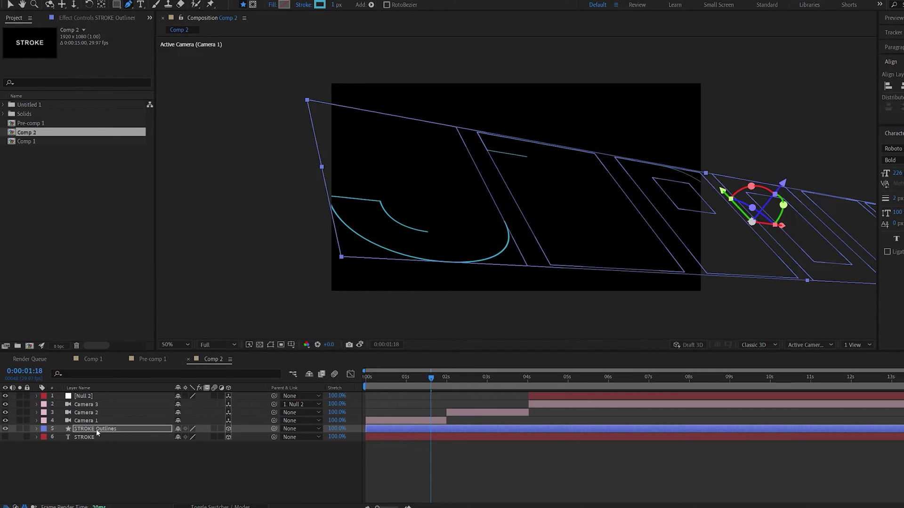
Apply a Glow effect to STROKE Outlines with threshold 58.4%, radius 49 and intensity 1.2
{"action": "left_click", "coordinate": [97, 430]}
{"action": "key", "text": "ctrl+space"}
{"action": "type", "text": "glow"}
{"action": "left_click", "coordinate": [53, 421]}
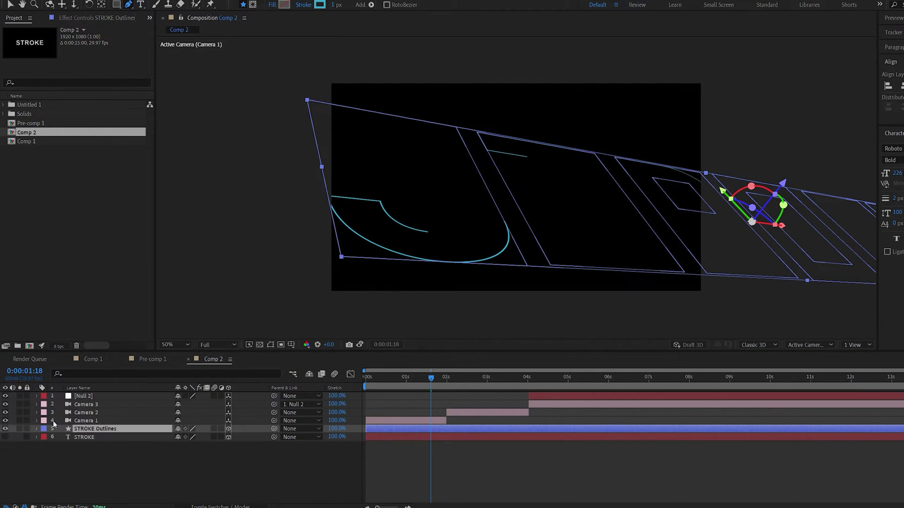
{"action": "left_click_drag", "start_coordinate": [89, 71], "coordinate": [107, 72]}
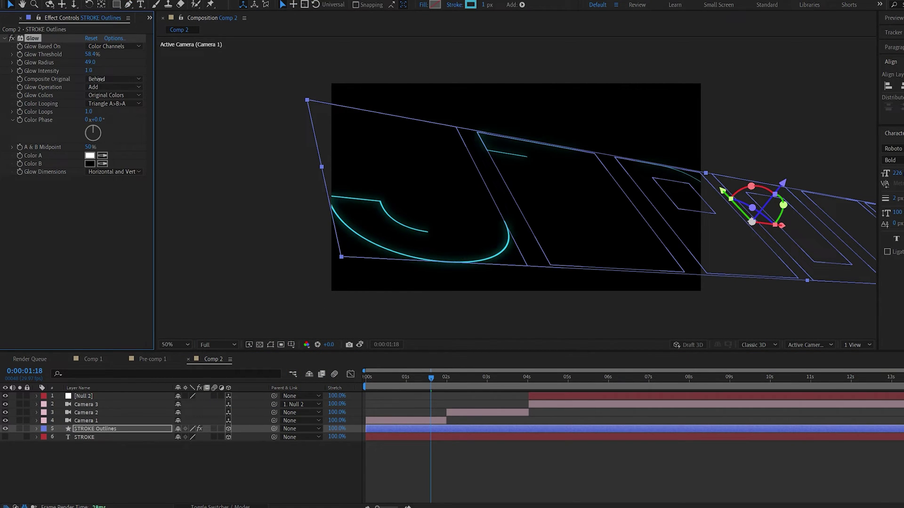
{"action": "left_click", "coordinate": [81, 237]}
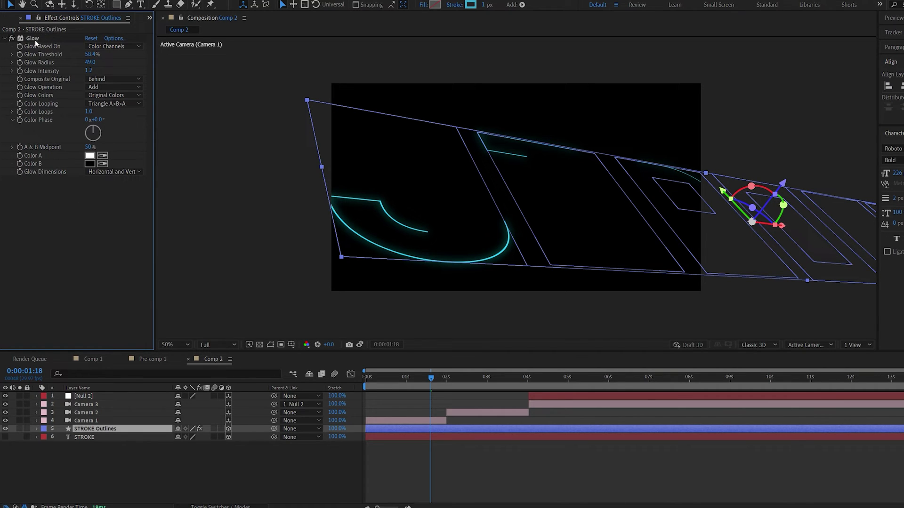
Duplicate the Glow with threshold 91.4%, radius 138 and intensity 1.5, and preview the glowing text up to 0:00:04:14
{"action": "left_click", "coordinate": [34, 38]}
{"action": "key", "text": "ctrl+d"}
{"action": "left_click_drag", "start_coordinate": [91, 205], "coordinate": [120, 204]}
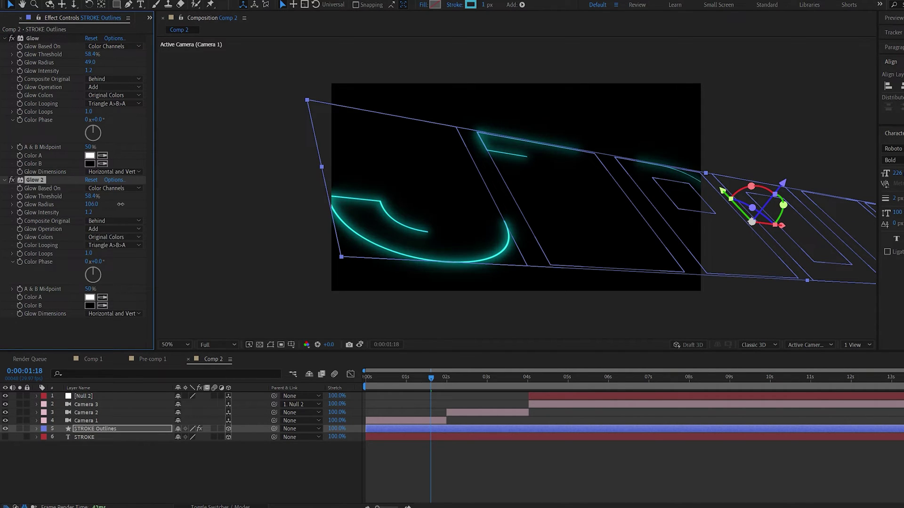
{"action": "key", "text": "space"}
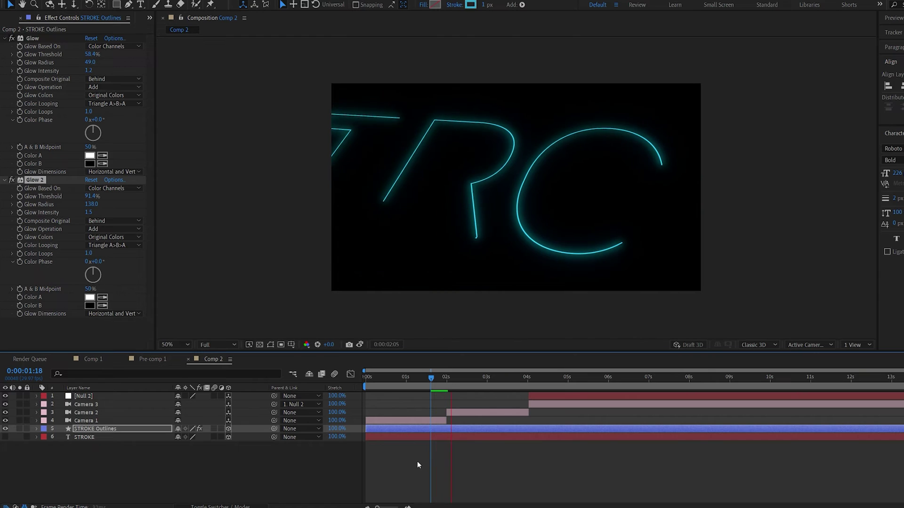
{"action": "left_click_drag", "start_coordinate": [521, 378], "coordinate": [547, 379]}
Create a black 1920 x 1080 px solid named BG and place it below all other layers
{"action": "right_click", "coordinate": [250, 474]}
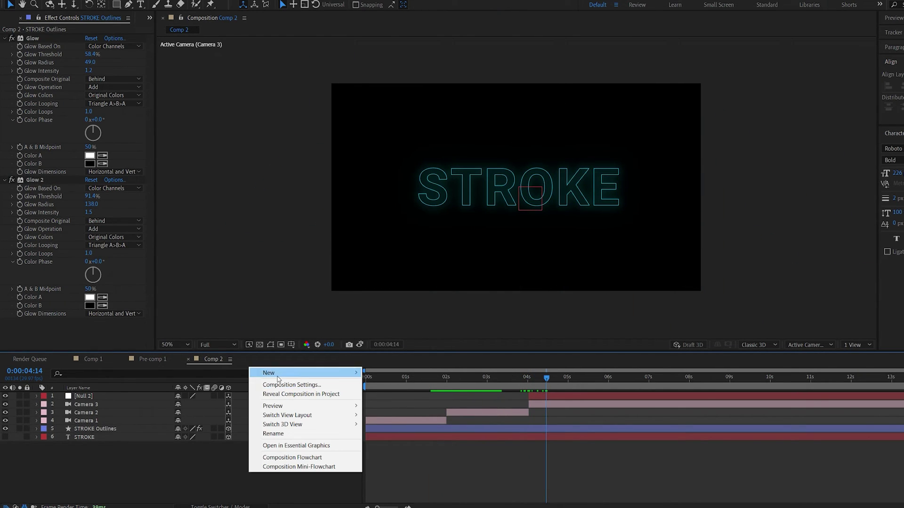
{"action": "left_click", "coordinate": [426, 396]}
{"action": "type", "text": "BG"}
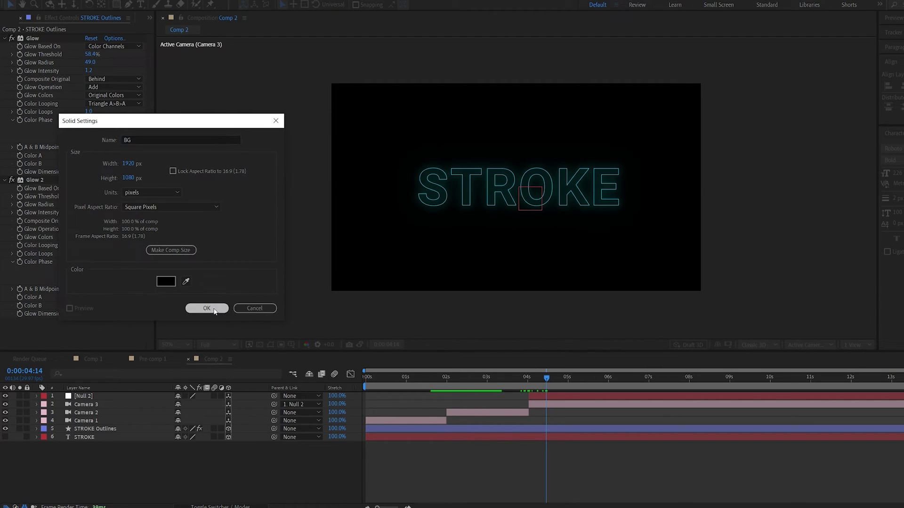
{"action": "left_click", "coordinate": [206, 312]}
{"action": "left_click_drag", "start_coordinate": [76, 396], "coordinate": [88, 451]}
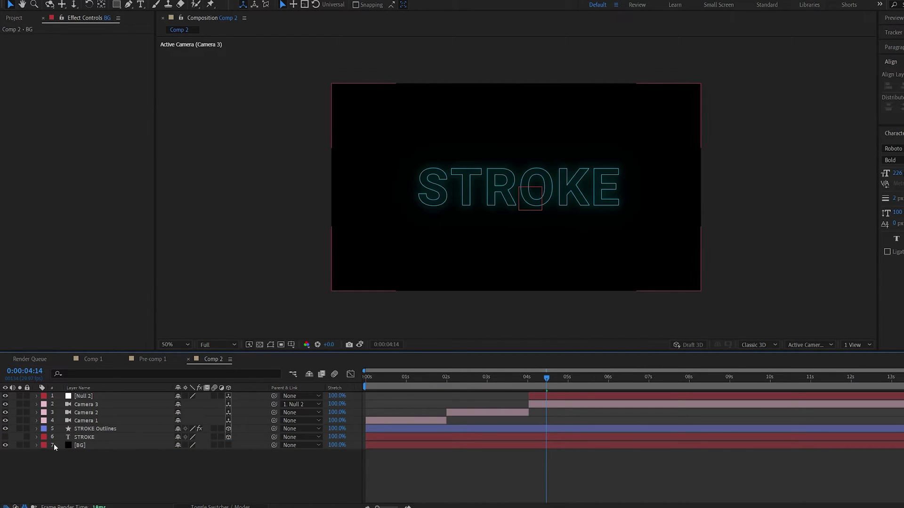
Show the STROKE text layer and swap its fill and stroke colors to make solid white letters
{"action": "left_click", "coordinate": [207, 478]}
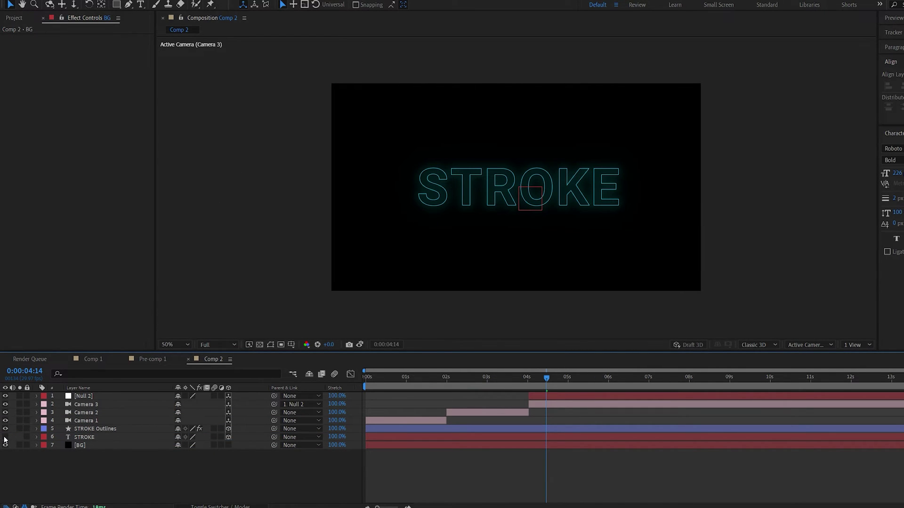
{"action": "left_click", "coordinate": [85, 438]}
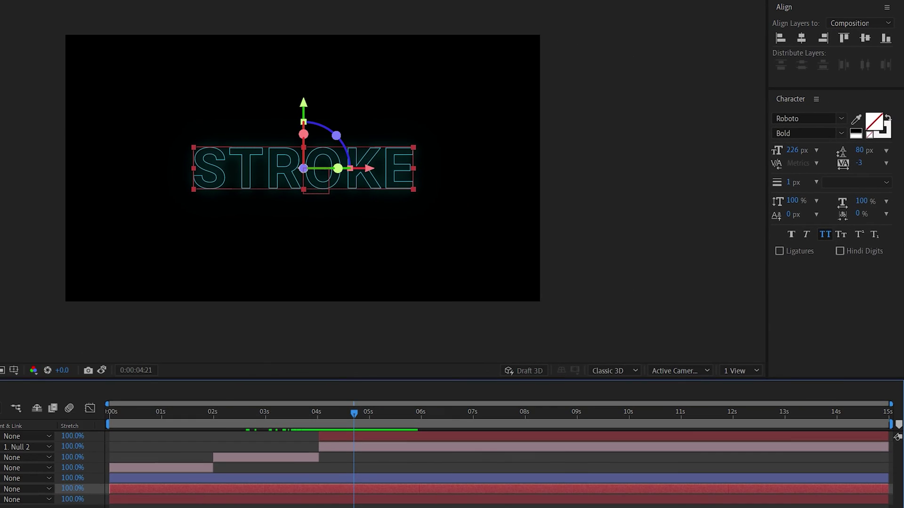
{"action": "left_click", "coordinate": [888, 119]}
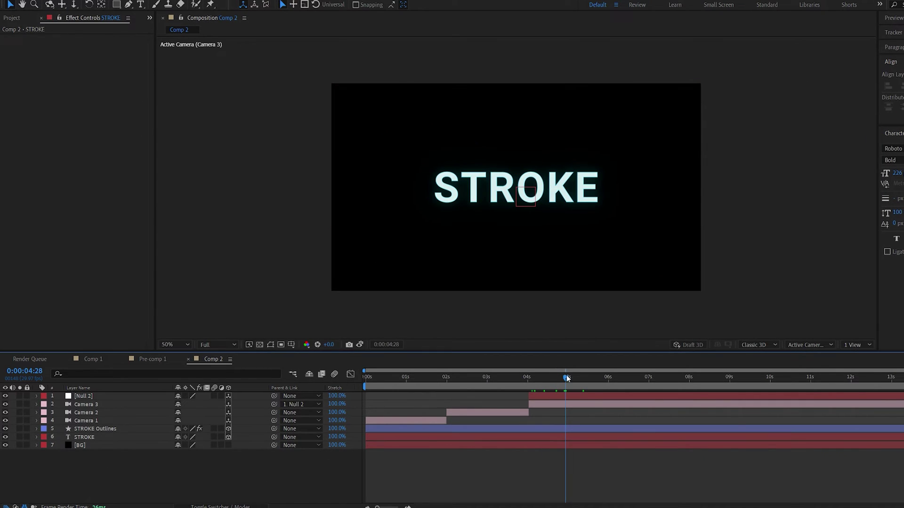
Keyframe the STROKE text layer's opacity from 0% at 0:00:04:12 to 100% at 0:00:05:26
{"action": "left_click", "coordinate": [85, 439]}
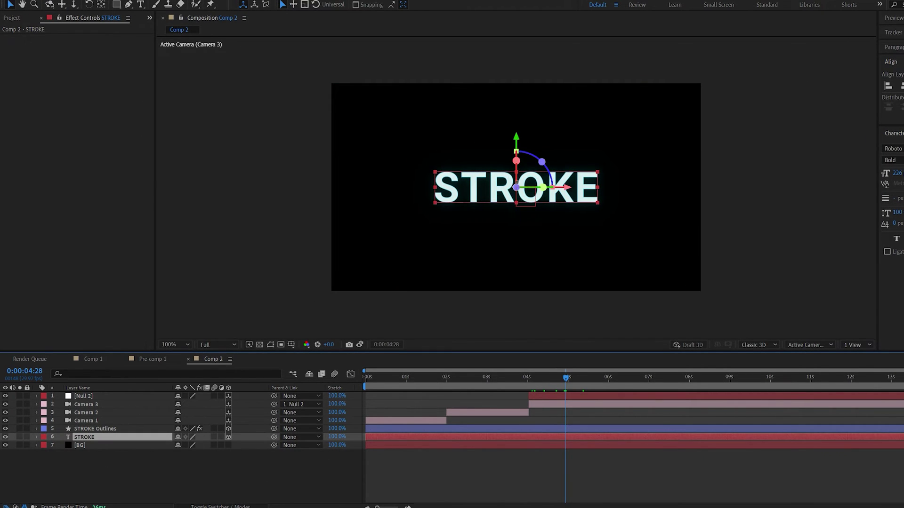
{"action": "left_click_drag", "start_coordinate": [544, 380], "coordinate": [543, 382]}
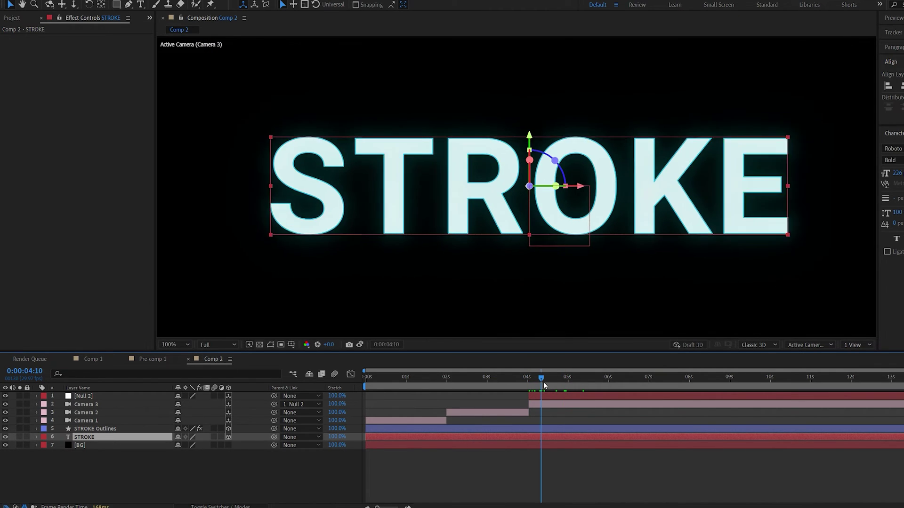
{"action": "key", "text": "t"}
{"action": "left_click", "coordinate": [61, 445]}
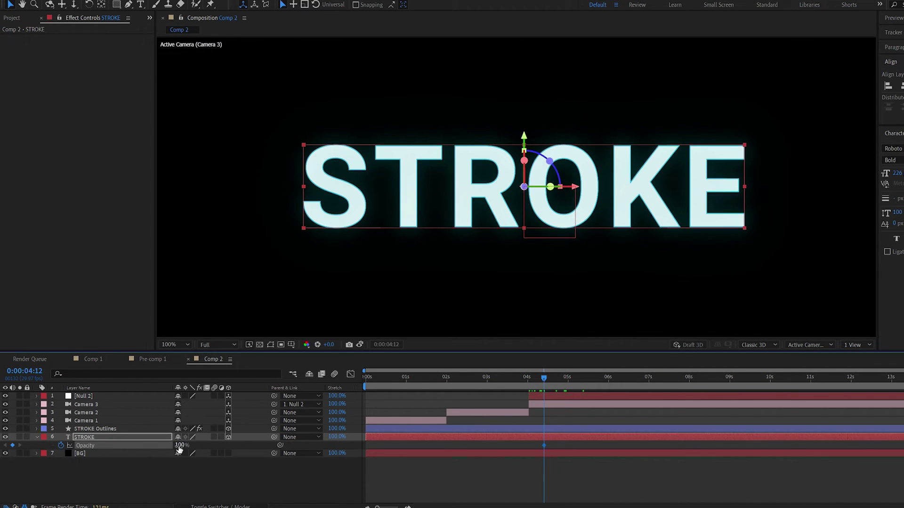
{"action": "left_click", "coordinate": [188, 478]}
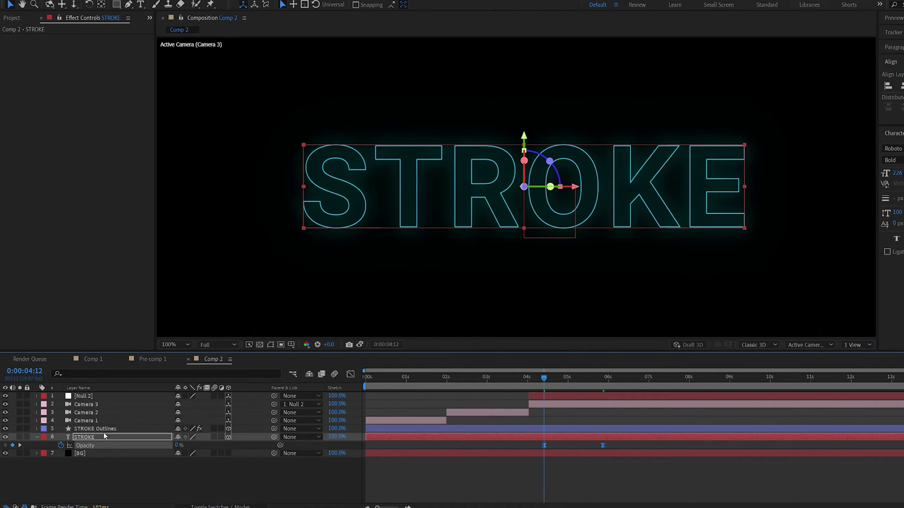
Keyframe the STROKE Outlines layer's opacity to fade out from 100% shortly before 0:00:05:00 to 0% at 0:00:05:26
{"action": "left_click", "coordinate": [90, 429]}
{"action": "key", "text": "t"}
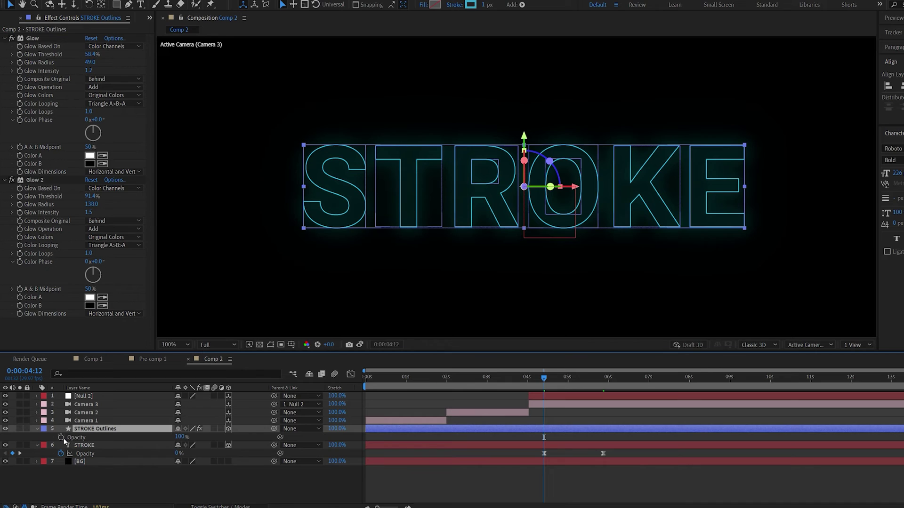
{"action": "left_click", "coordinate": [62, 438]}
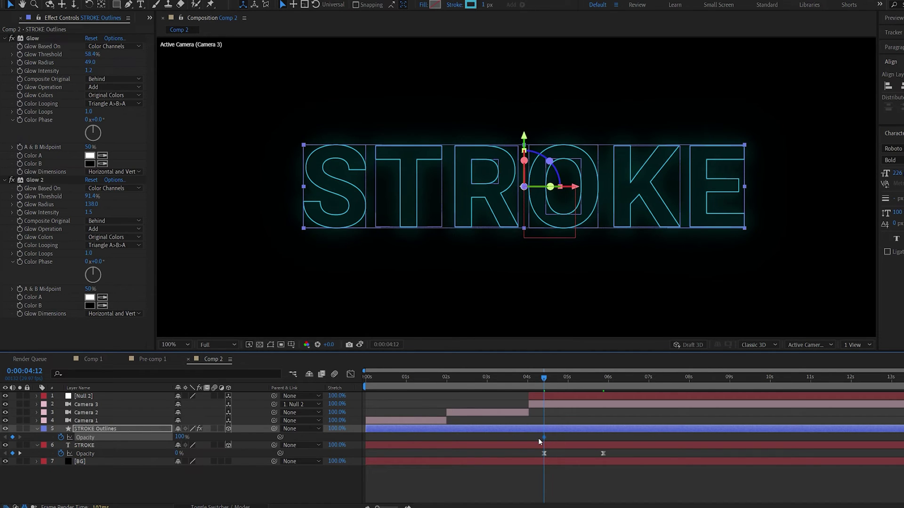
{"action": "left_click_drag", "start_coordinate": [558, 440], "coordinate": [562, 439]}
{"action": "left_click_drag", "start_coordinate": [593, 380], "coordinate": [604, 381]}
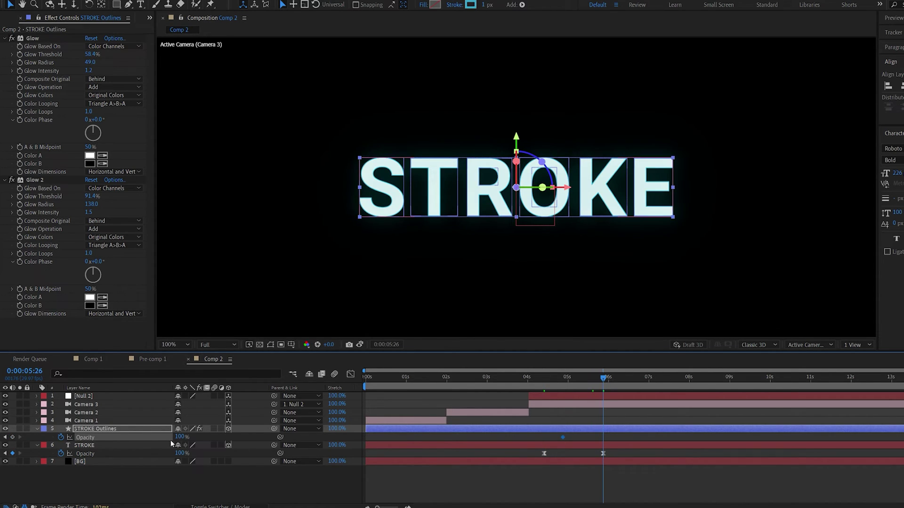
{"action": "left_click_drag", "start_coordinate": [181, 440], "coordinate": [48, 456]}
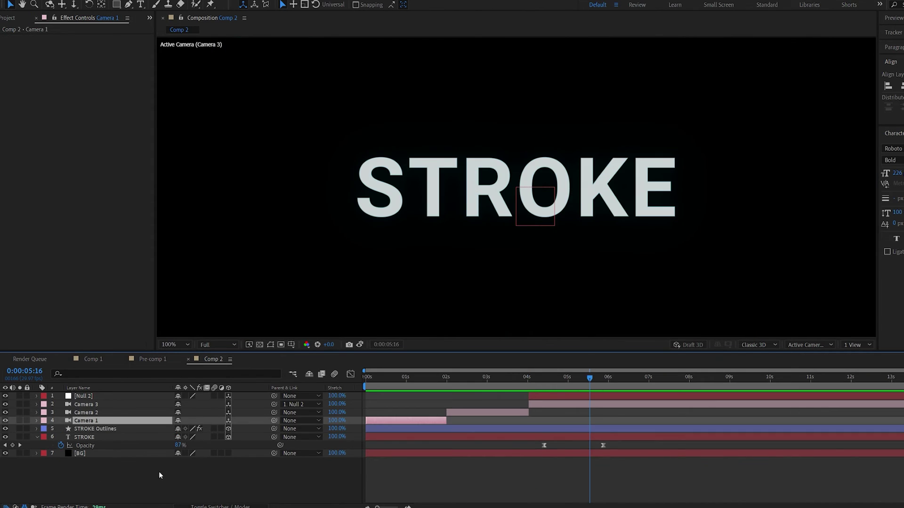
Pre-compose all layers of Comp 2 together and duplicate the resulting pre-comp layer
{"action": "key", "text": "ctrl+a"}
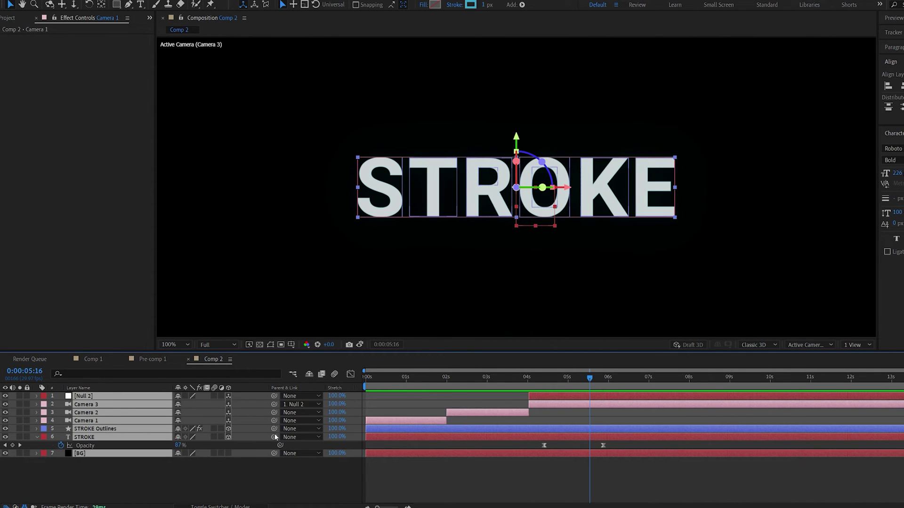
{"action": "key", "text": "ctrl+shift+c"}
{"action": "left_click", "coordinate": [511, 311]}
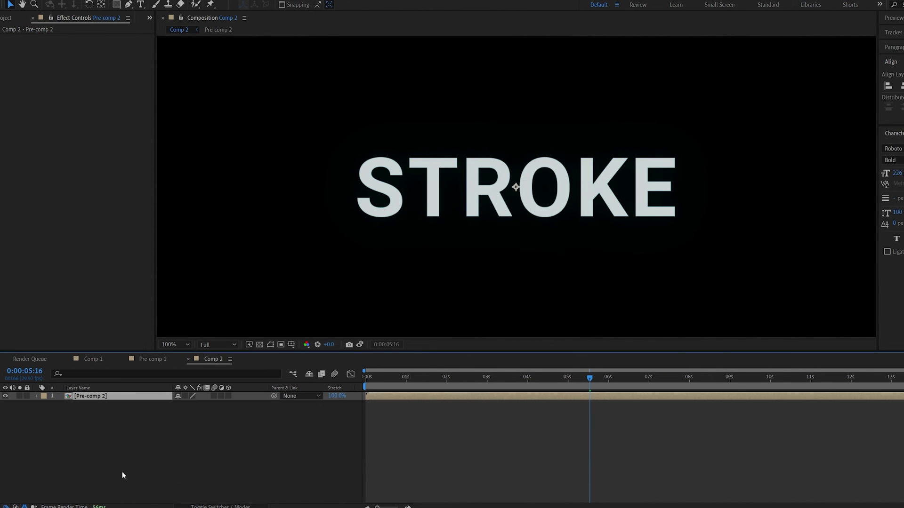
{"action": "left_click", "coordinate": [122, 476]}
{"action": "left_click", "coordinate": [114, 396]}
{"action": "key", "text": "ctrl+d"}
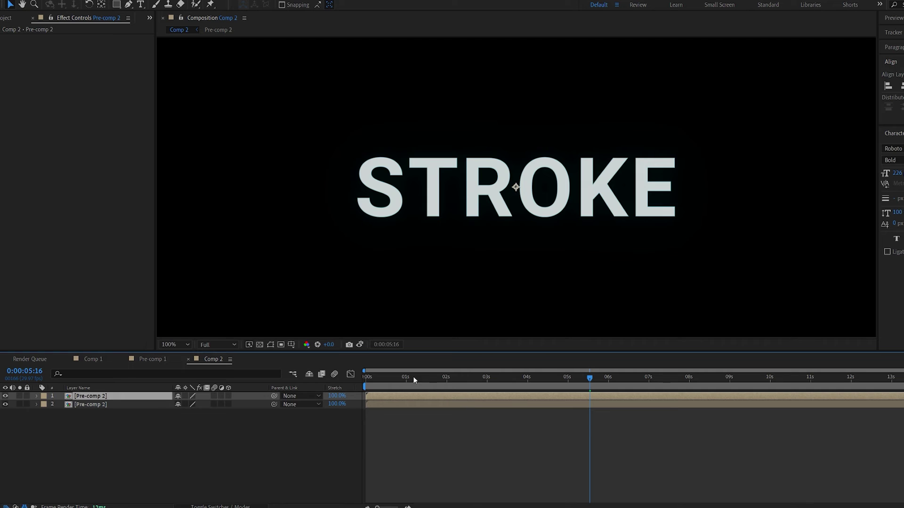
Apply CC Radial Fast Blur to the upper pre-comp layer with an amount of 100
{"action": "mouse_move", "coordinate": [409, 378]}
{"action": "left_mouse_down"}
{"action": "mouse_move", "coordinate": [378, 378]}
{"action": "mouse_move", "coordinate": [397, 378]}
{"action": "left_mouse_up"}
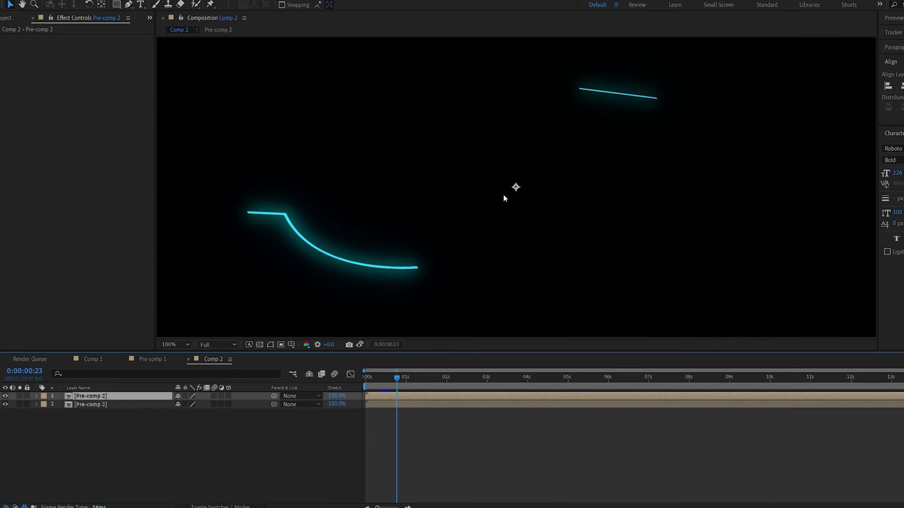
{"action": "key", "text": "ctrl+space"}
{"action": "type", "text": "cc ra"}
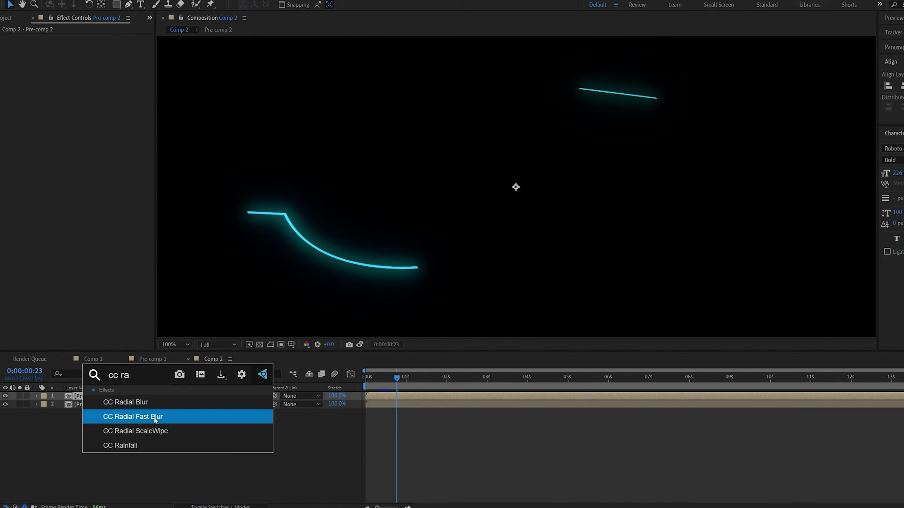
{"action": "left_click", "coordinate": [155, 420]}
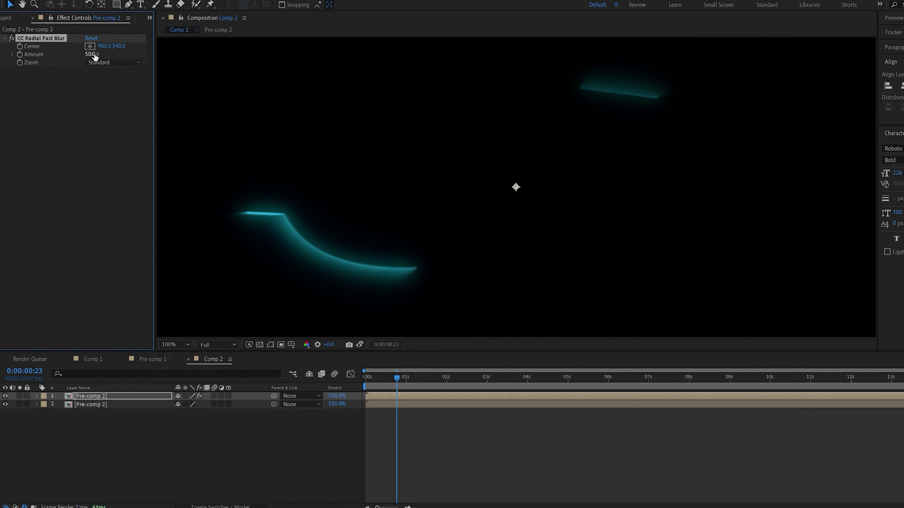
{"action": "left_click_drag", "start_coordinate": [93, 54], "coordinate": [198, 58]}
Set the blurred layer's blending mode to Add and move its blur center to 464, 903
{"action": "scroll", "coordinate": [262, 88], "scroll_direction": "down", "scroll_amount": 1}
{"action": "key", "text": "F4"}
{"action": "left_click", "coordinate": [187, 397]}
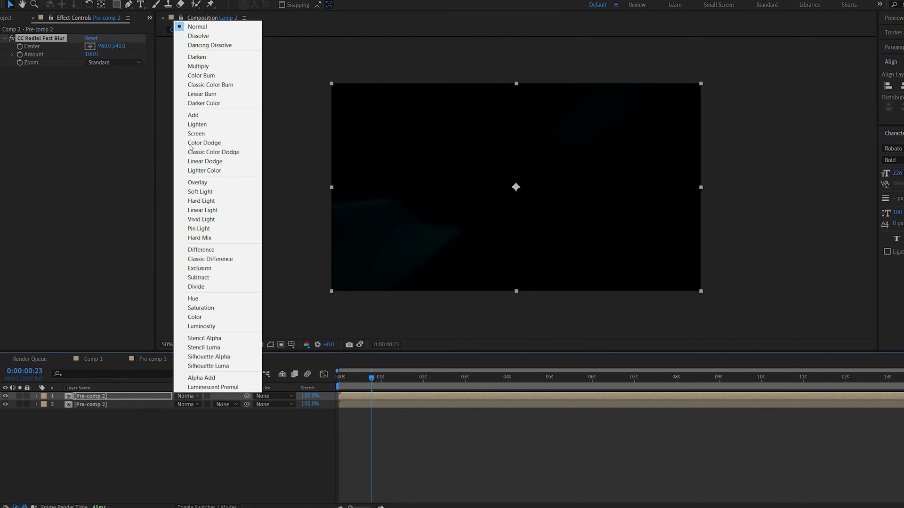
{"action": "left_click", "coordinate": [193, 115]}
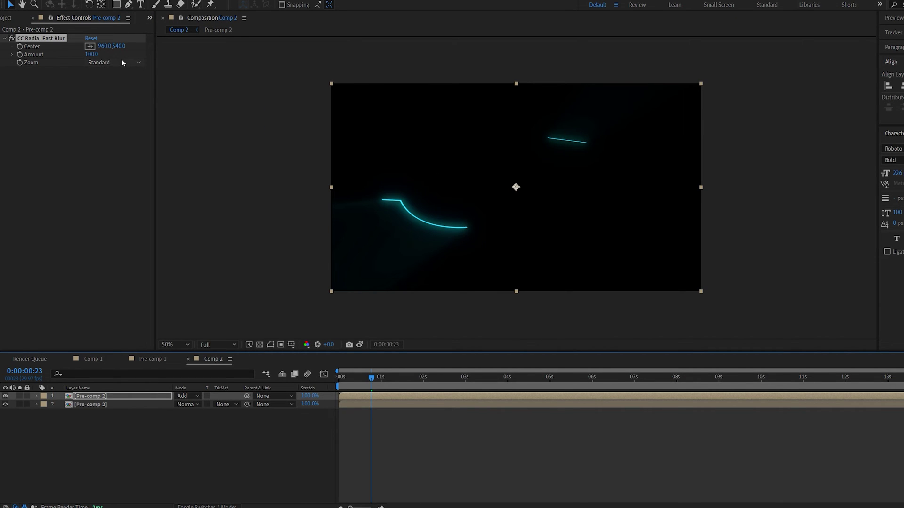
{"action": "left_click_drag", "start_coordinate": [122, 46], "coordinate": [284, 82]}
{"action": "mouse_move", "coordinate": [516, 265]}
{"action": "left_mouse_down"}
{"action": "mouse_move", "coordinate": [418, 281]}
{"action": "mouse_move", "coordinate": [419, 254]}
{"action": "left_mouse_up"}
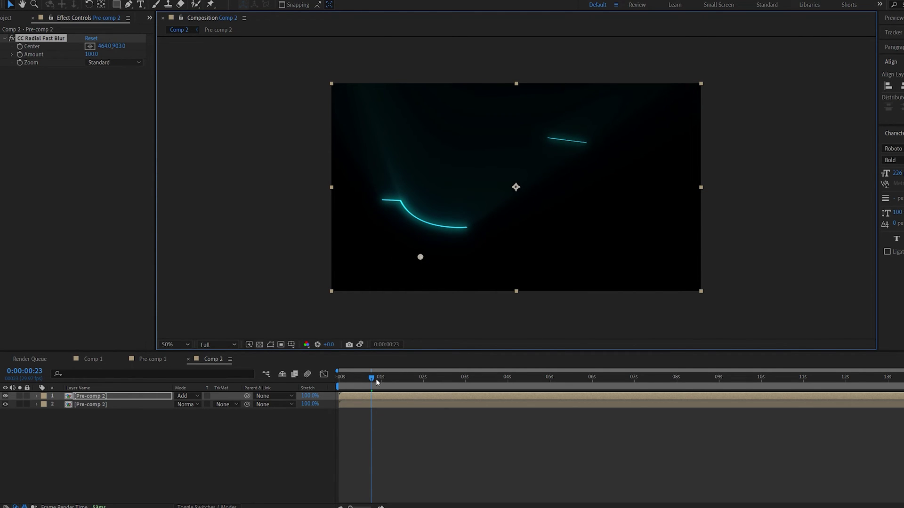
Split the blurred layer at 0:00:02:00 and move the second segment's blur center to 942, 925
{"action": "left_click_drag", "start_coordinate": [377, 383], "coordinate": [425, 385]}
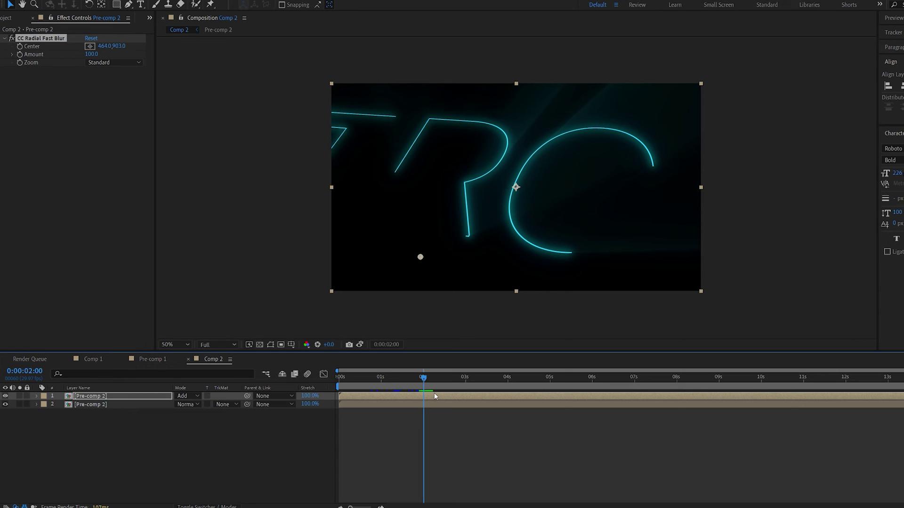
{"action": "key", "text": "ctrl+shift+d"}
{"action": "left_click", "coordinate": [44, 40]}
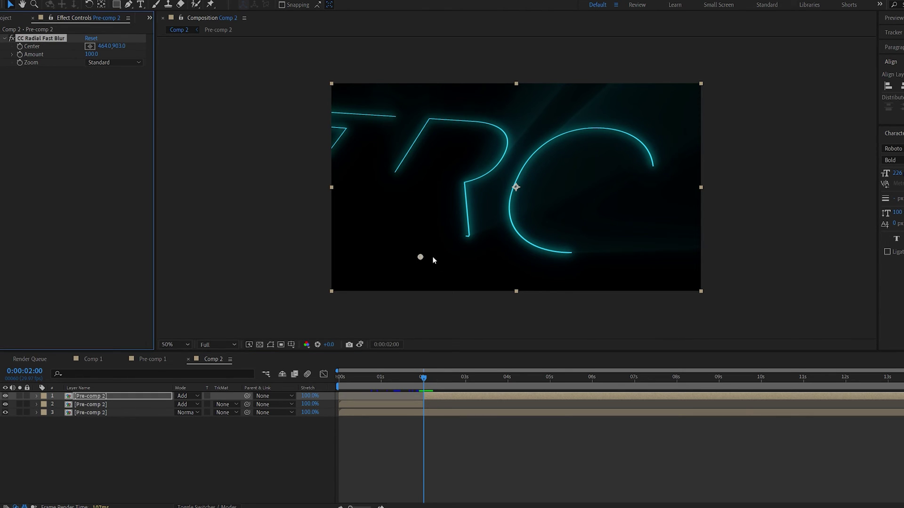
{"action": "left_click_drag", "start_coordinate": [420, 259], "coordinate": [512, 261]}
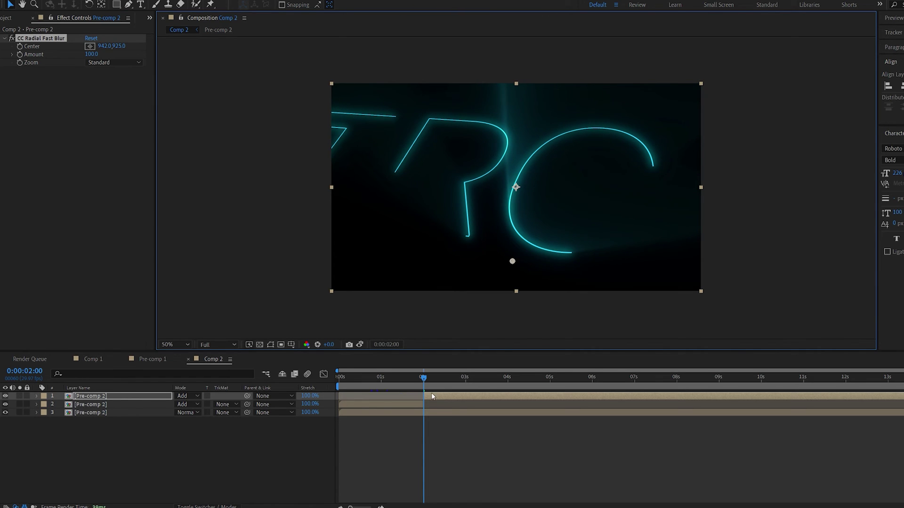
Split the second blurred segment at 0:00:04:01 and set the new segment's blur center to 960, 540
{"action": "left_click_drag", "start_coordinate": [429, 379], "coordinate": [448, 380]}
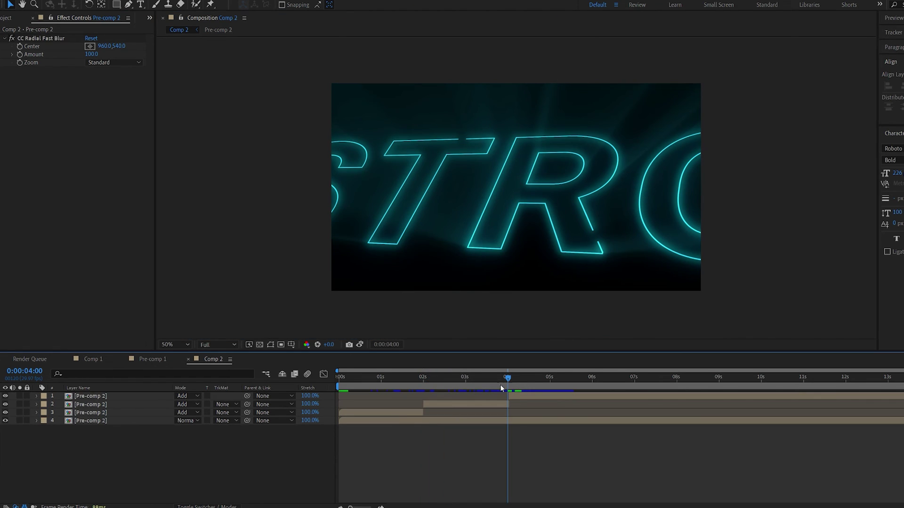
{"action": "mouse_move", "coordinate": [510, 380]}
{"action": "left_mouse_down"}
{"action": "mouse_move", "coordinate": [529, 380]}
{"action": "mouse_move", "coordinate": [517, 379]}
{"action": "left_mouse_up"}
{"action": "left_click", "coordinate": [513, 395]}
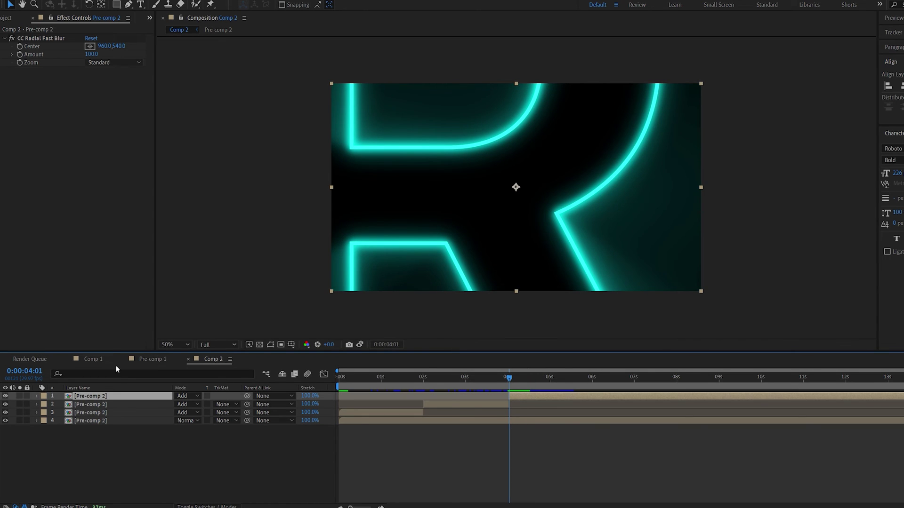
Keyframe the last segment's blur amount from 100 to 50 and opacity from 100% to 0%, starting at 0:00:04:01, and preview the fade
{"action": "left_click", "coordinate": [20, 55]}
{"action": "key", "text": "t"}
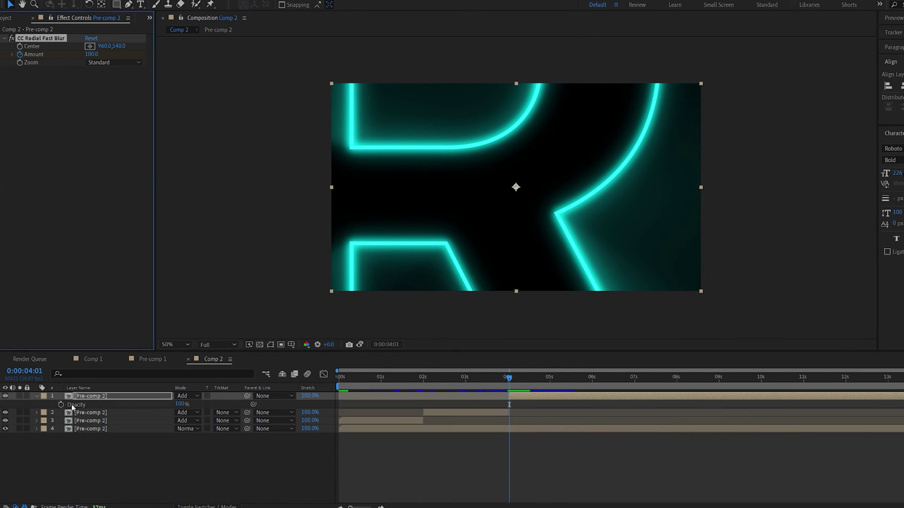
{"action": "left_click", "coordinate": [62, 404]}
{"action": "key", "text": "u"}
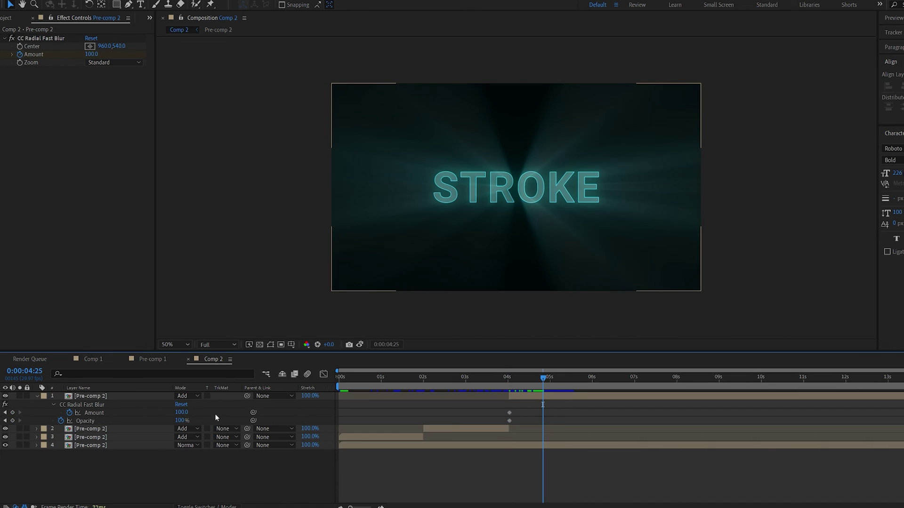
{"action": "type", "text": "0"}
{"action": "key", "text": "Return"}
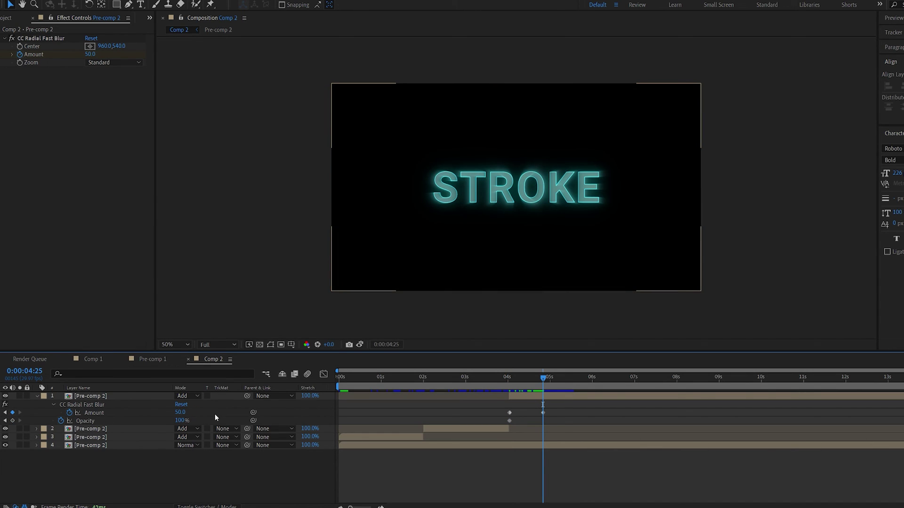
{"action": "key", "text": "Return"}
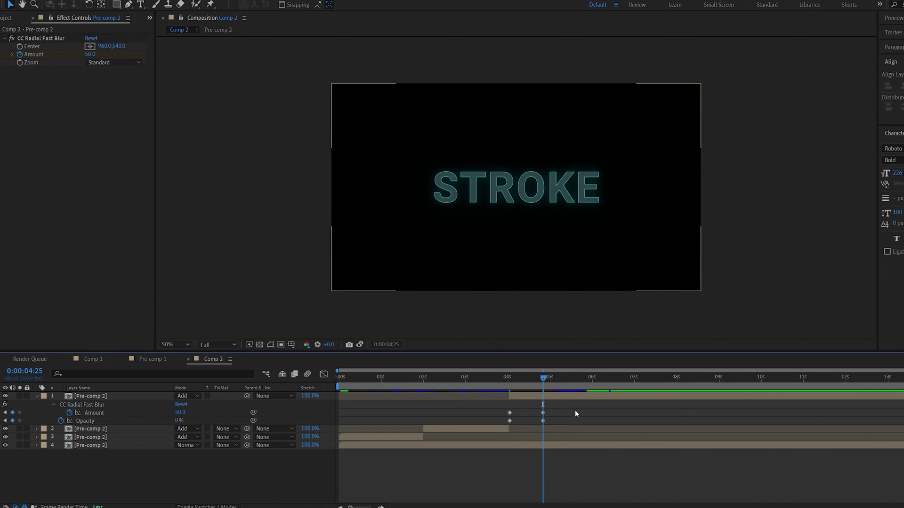
{"action": "key", "text": "j"}
{"action": "left_click_drag", "start_coordinate": [567, 420], "coordinate": [527, 421]}
{"action": "left_click", "coordinate": [507, 378]}
{"action": "key", "text": "space"}
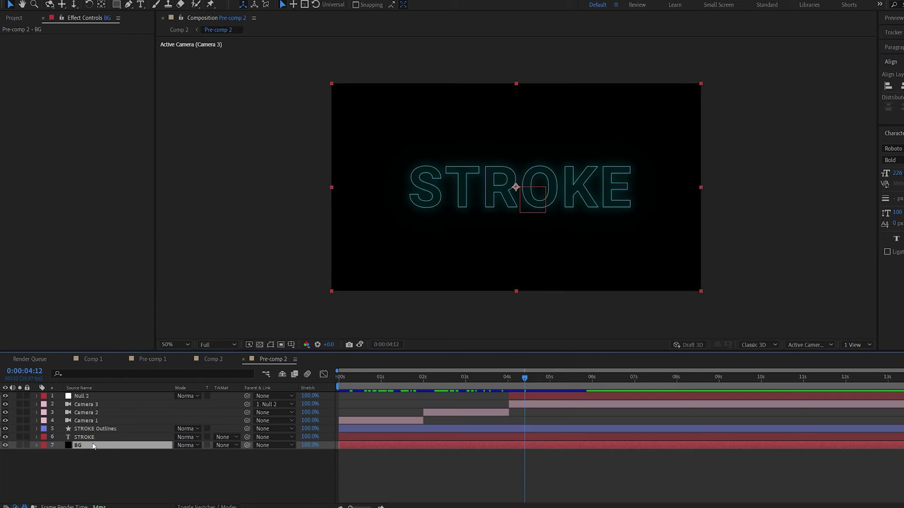
Apply a Gradient Ramp effect to the BG layer in Pre-comp 2 with end color 343434
{"action": "key", "text": "ctrl+space"}
{"action": "type", "text": "grad"}
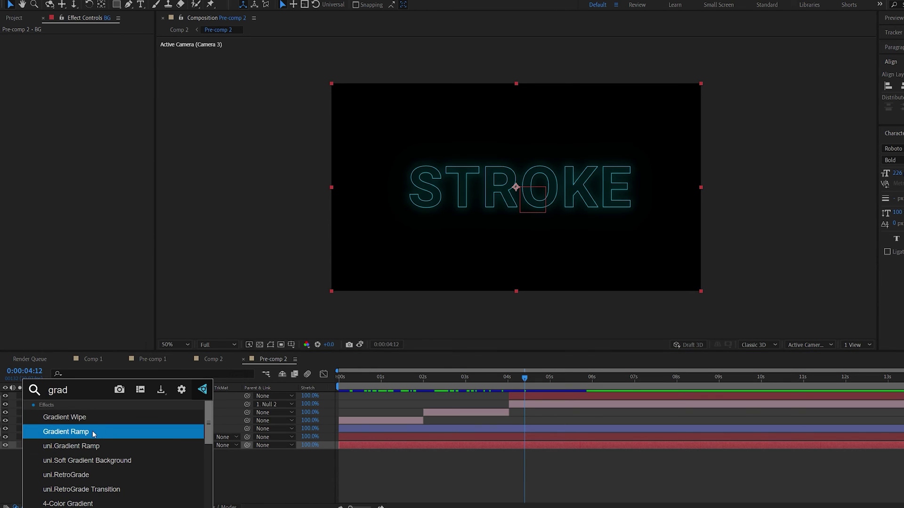
{"action": "left_click", "coordinate": [100, 431]}
{"action": "left_click", "coordinate": [89, 71]}
{"action": "left_click_drag", "start_coordinate": [199, 407], "coordinate": [157, 387]}
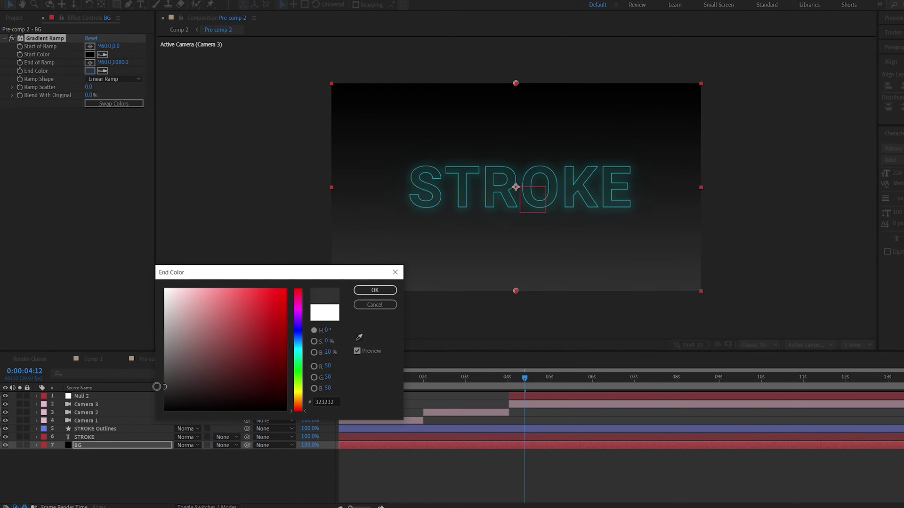
{"action": "left_click", "coordinate": [375, 290]}
Make the BG gradient a Radial Ramp with swapped colors, start it at 2202, -614, and return to Comp 2
{"action": "left_click", "coordinate": [113, 79]}
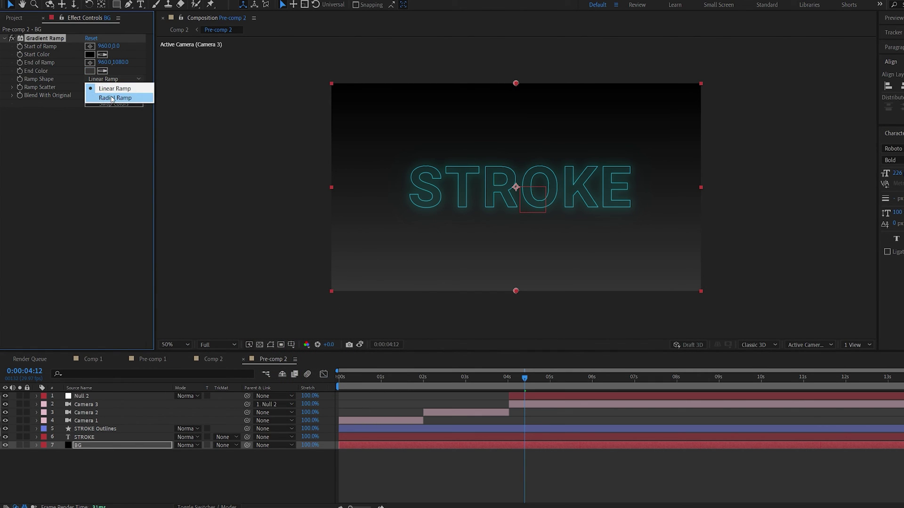
{"action": "left_click", "coordinate": [112, 98]}
{"action": "left_click", "coordinate": [113, 103]}
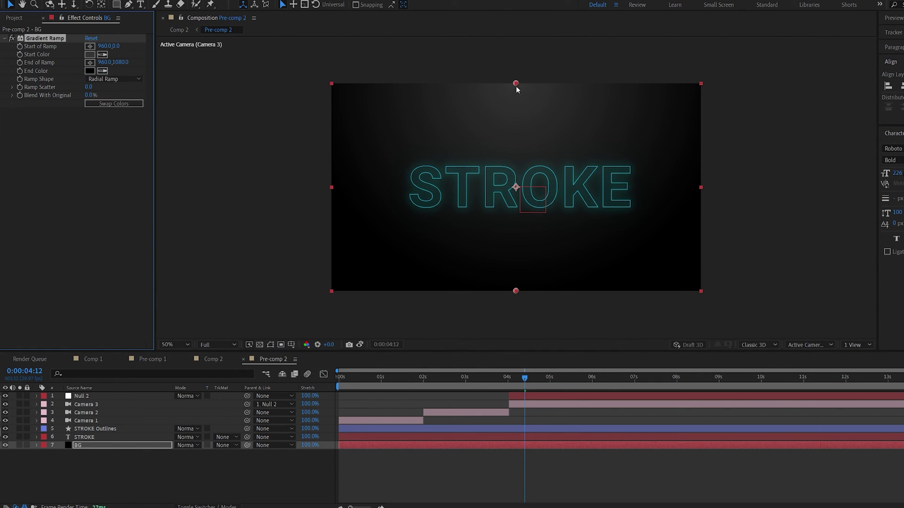
{"action": "left_click_drag", "start_coordinate": [516, 88], "coordinate": [700, 34]}
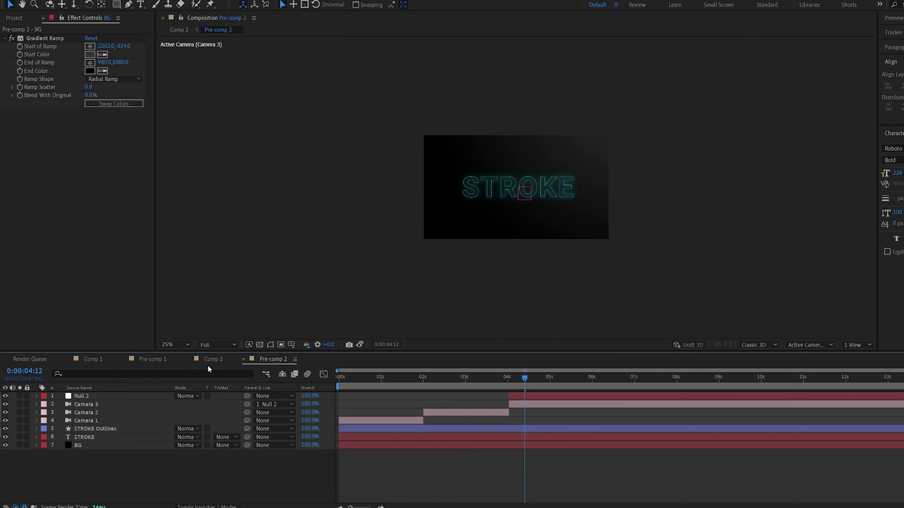
{"action": "left_click", "coordinate": [208, 362]}
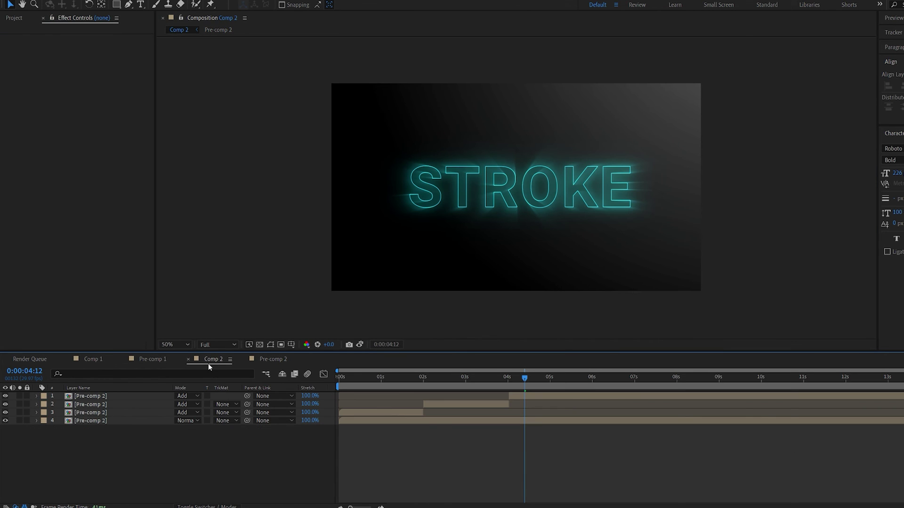
Add a new adjustment layer above the Pre-comp 2 layers in Comp 2 and apply a Curves effect to it
{"action": "right_click", "coordinate": [134, 451]}
{"action": "mouse_move", "coordinate": [175, 353]}
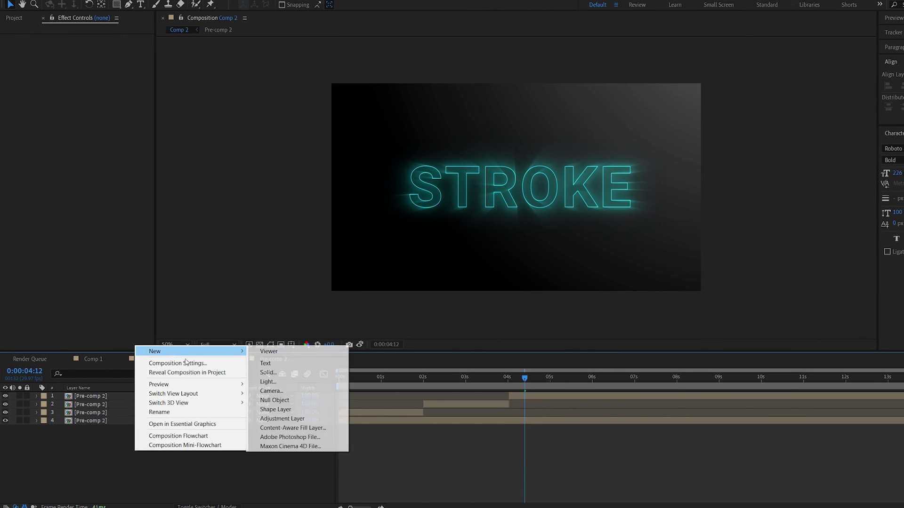
{"action": "left_click", "coordinate": [282, 418]}
{"action": "left_click", "coordinate": [387, 377]}
{"action": "key", "text": "ctrl+space"}
{"action": "type", "text": "c"}
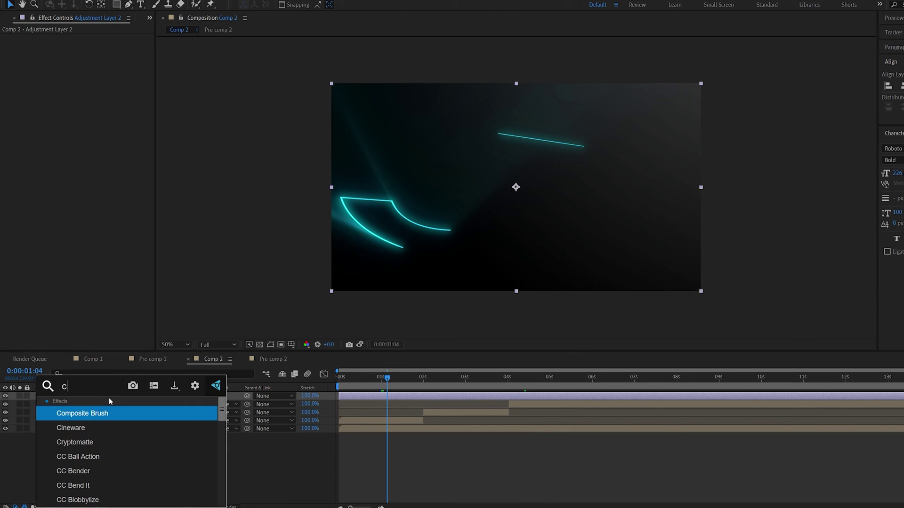
{"action": "type", "text": "urv"}
{"action": "left_click", "coordinate": [83, 410]}
Shape the RGB curve into a gentle S for more contrast and slightly lower the midpoint of the Red channel curve
{"action": "left_click_drag", "start_coordinate": [109, 118], "coordinate": [99, 111]}
{"action": "left_click_drag", "start_coordinate": [56, 157], "coordinate": [60, 163]}
{"action": "left_click", "coordinate": [113, 46]}
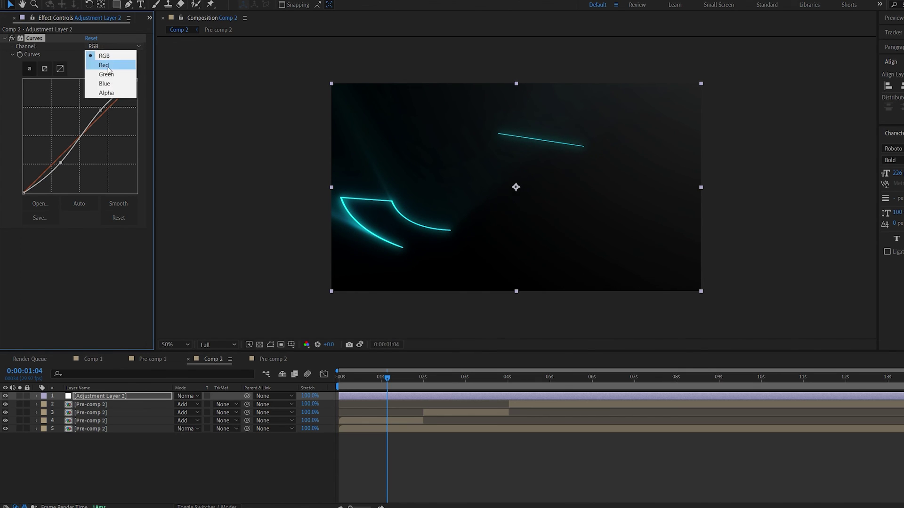
{"action": "left_click", "coordinate": [109, 64]}
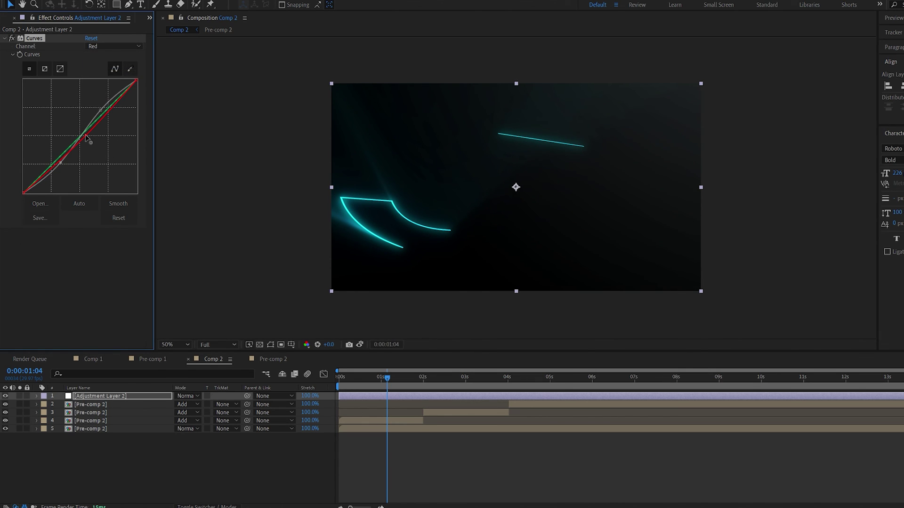
Apply a Noise effect with an amount of 15% to the adjustment layer and preview the grain at 100% magnification
{"action": "left_click", "coordinate": [115, 396]}
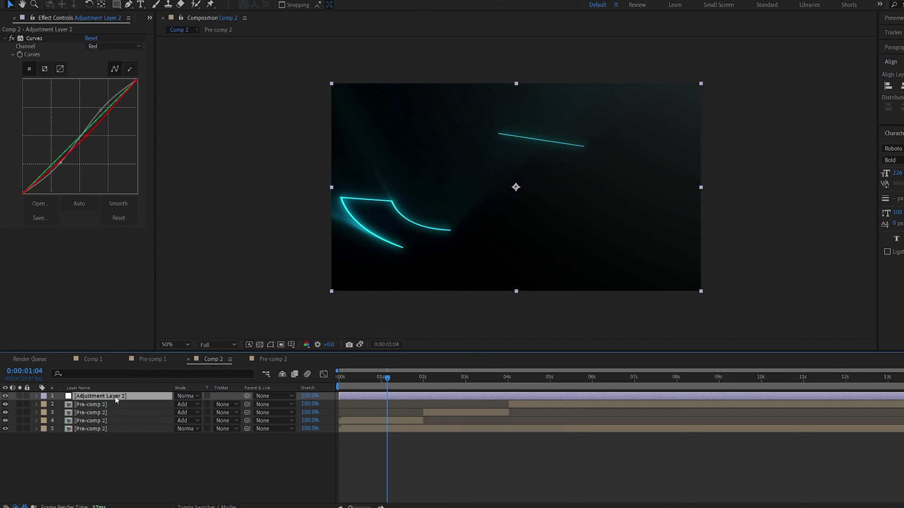
{"action": "key", "text": "ctrl+space"}
{"action": "type", "text": "noi"}
{"action": "left_click", "coordinate": [78, 414]}
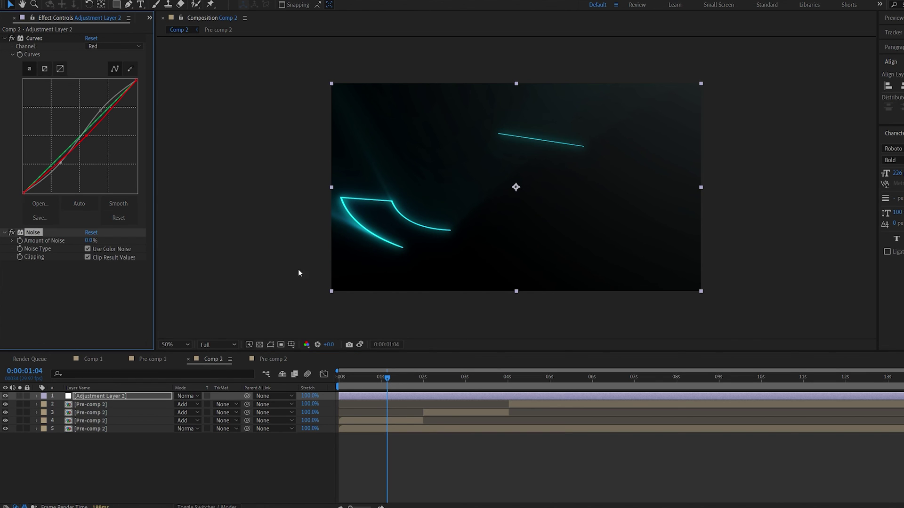
{"action": "type", "text": "15"}
{"action": "key", "text": "Return"}
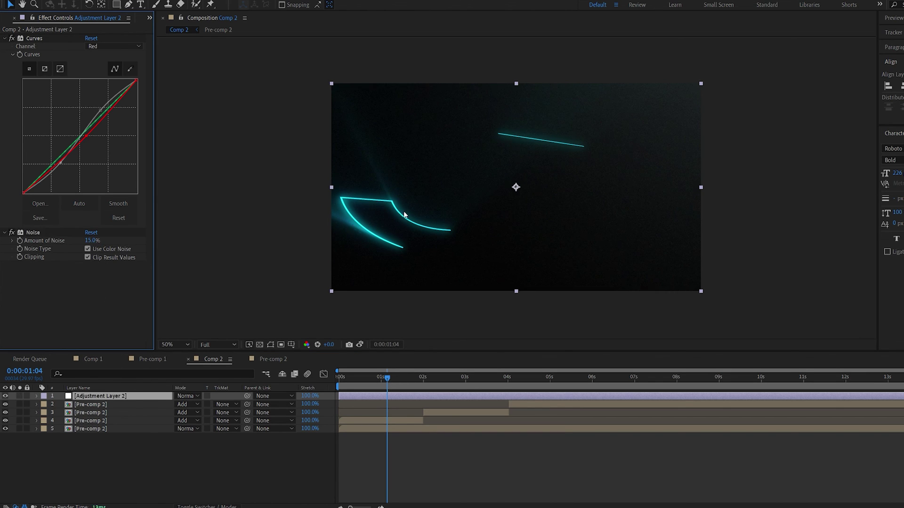
{"action": "key", "text": "slash"}
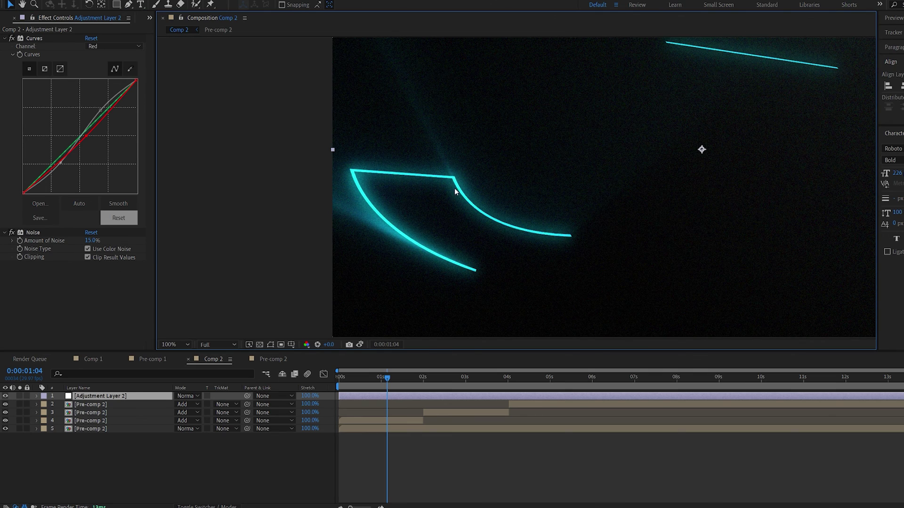
{"action": "key", "text": "space"}
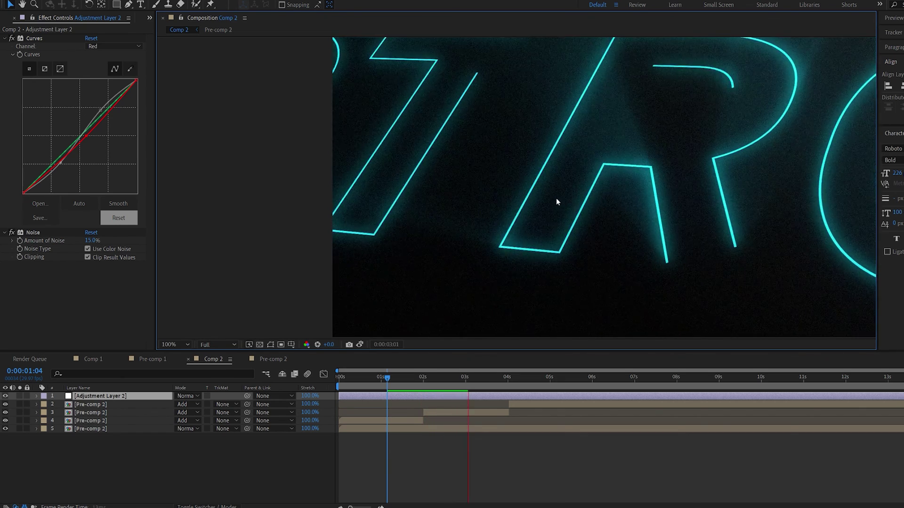
{"action": "scroll", "coordinate": [556, 199], "scroll_direction": "down", "scroll_amount": 2}
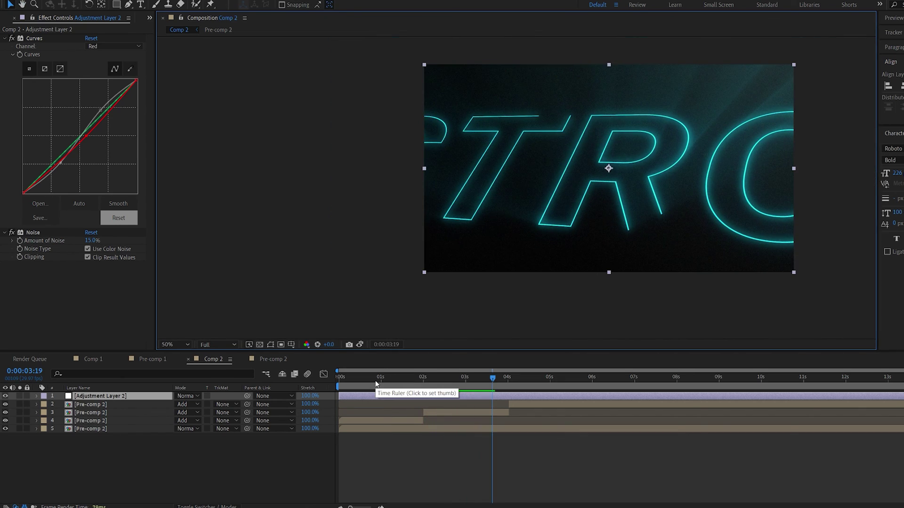
In Pre-comp 2, enable depth of field on Camera 1 at 0:00:00:15 and set its focus distance to 412 pixels
{"action": "double_click", "coordinate": [101, 422]}
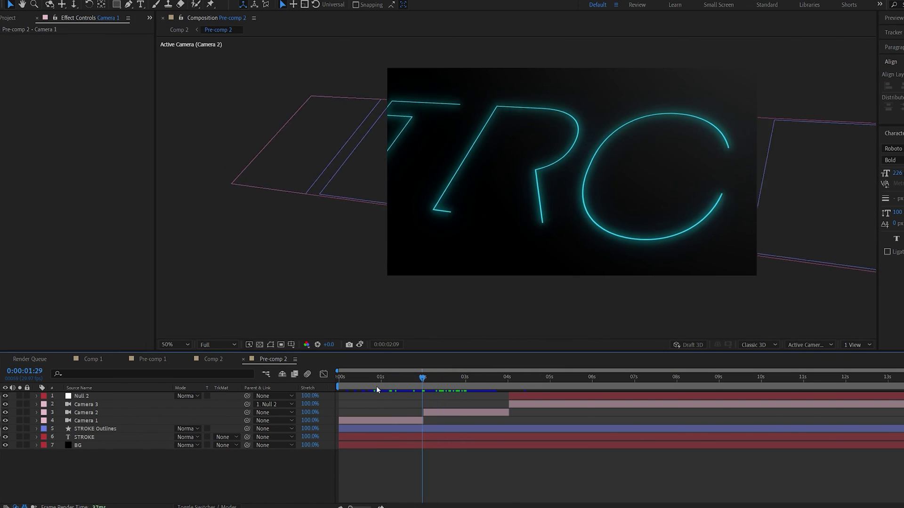
{"action": "left_click_drag", "start_coordinate": [377, 386], "coordinate": [360, 417]}
{"action": "left_click", "coordinate": [374, 419]}
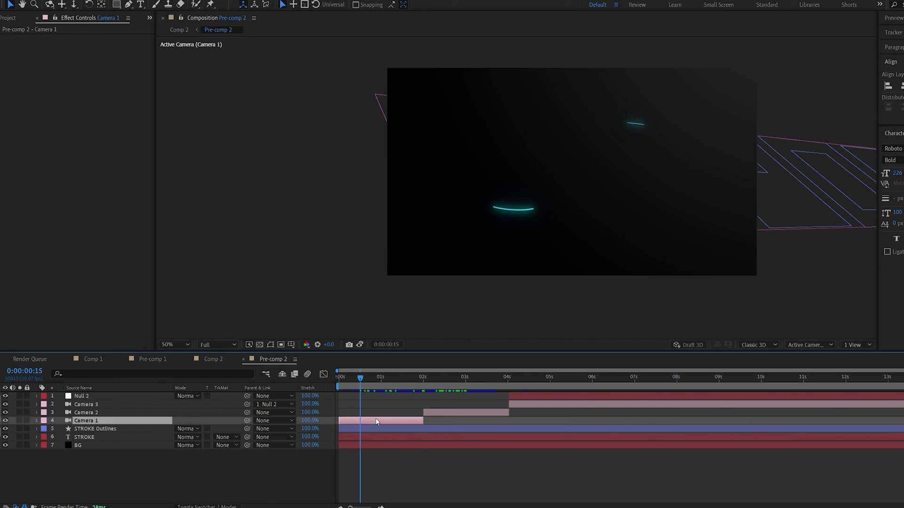
{"action": "key", "text": "a"}
{"action": "key", "text": "a"}
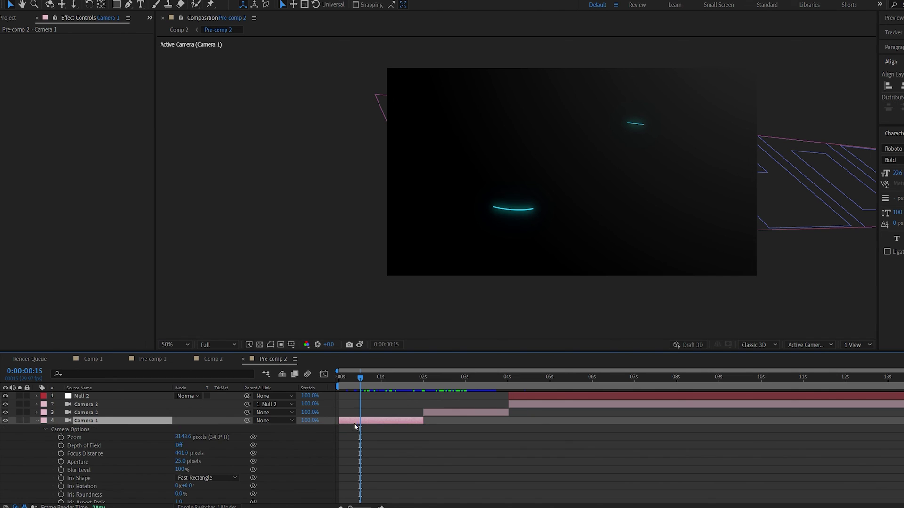
{"action": "left_click", "coordinate": [180, 445]}
{"action": "key", "text": "period"}
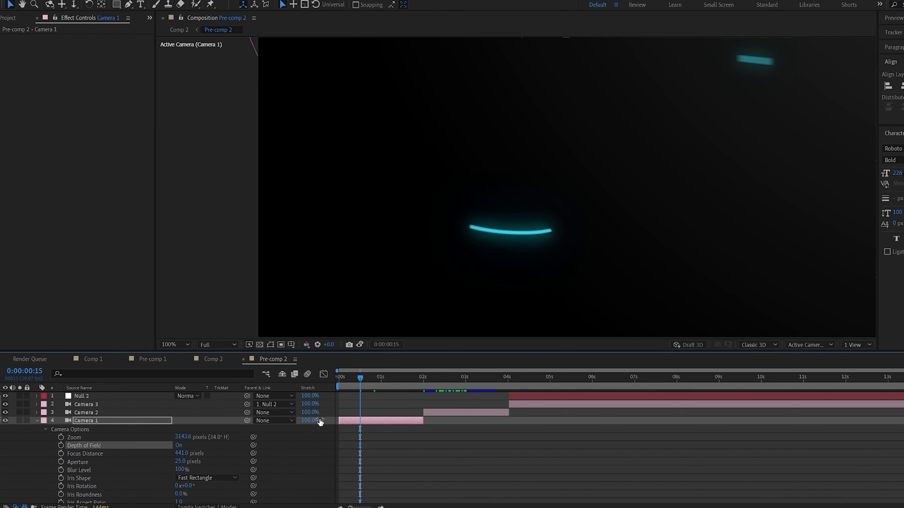
{"action": "mouse_move", "coordinate": [185, 456]}
{"action": "left_mouse_down"}
{"action": "mouse_move", "coordinate": [178, 453]}
{"action": "mouse_move", "coordinate": [198, 453]}
{"action": "mouse_move", "coordinate": [170, 454]}
{"action": "left_mouse_up"}
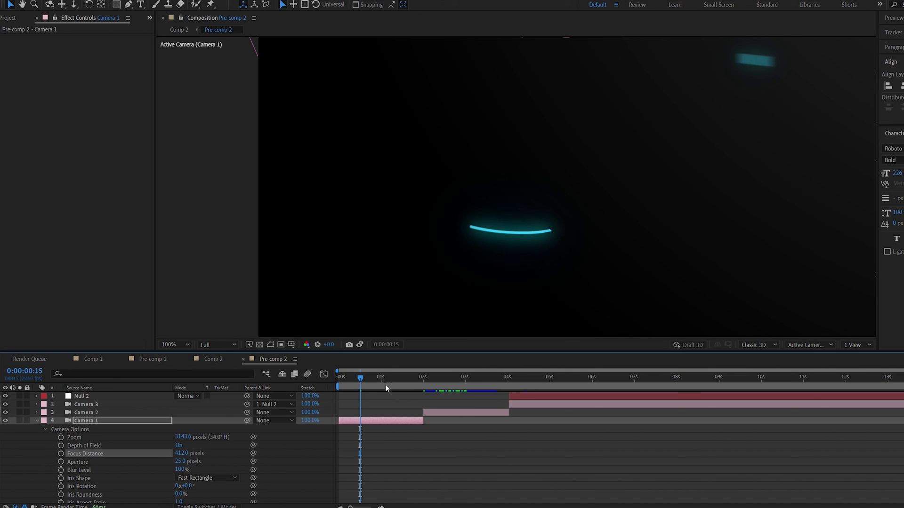
At 0:00:02:08, enable depth of field on Camera 2 and adjust its focus distance
{"action": "left_click_drag", "start_coordinate": [372, 383], "coordinate": [435, 381]}
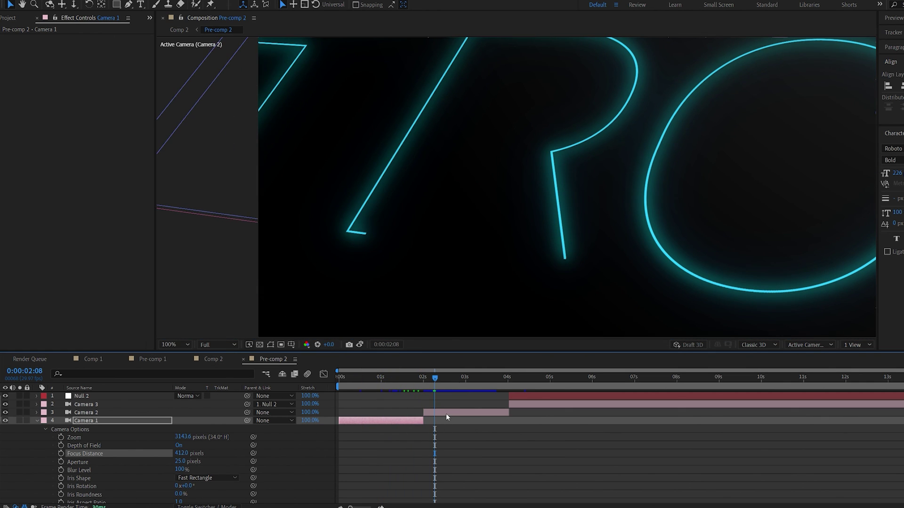
{"action": "left_click", "coordinate": [447, 414]}
{"action": "key", "text": "a"}
{"action": "key", "text": "a"}
{"action": "left_click", "coordinate": [178, 438]}
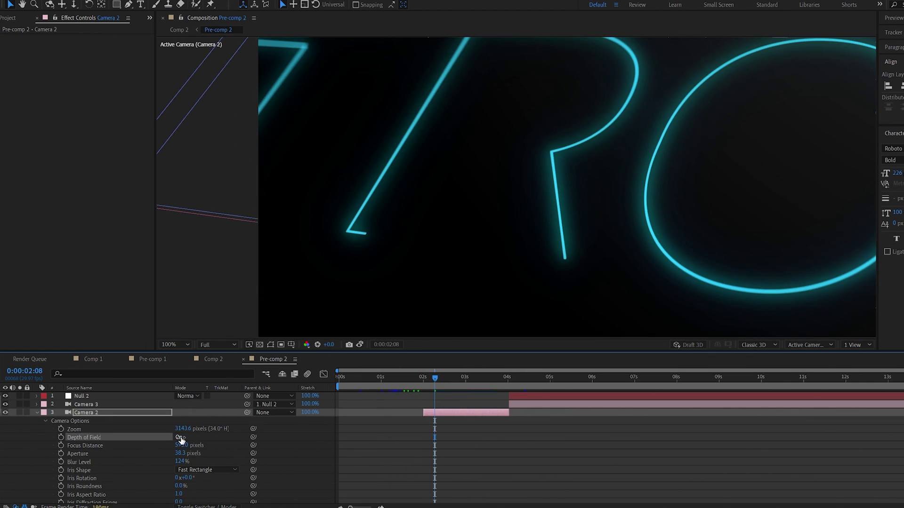
{"action": "left_click_drag", "start_coordinate": [186, 452], "coordinate": [158, 444]}
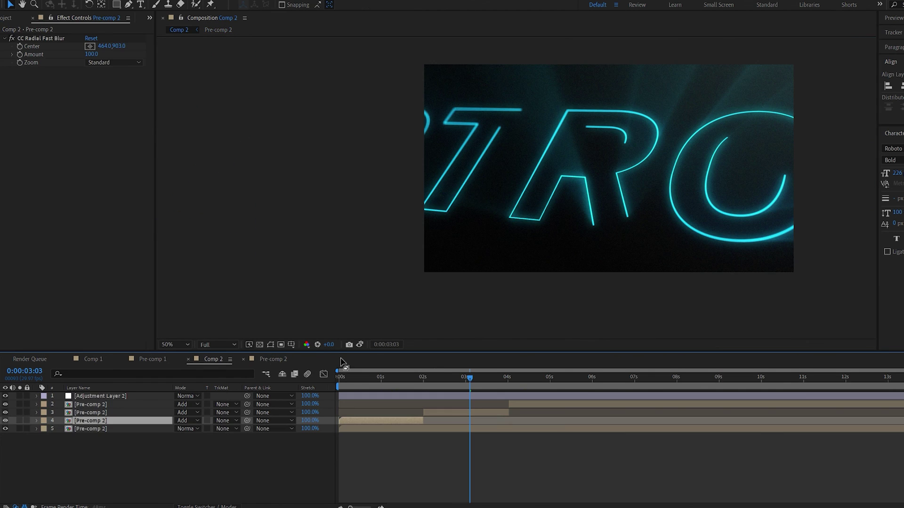